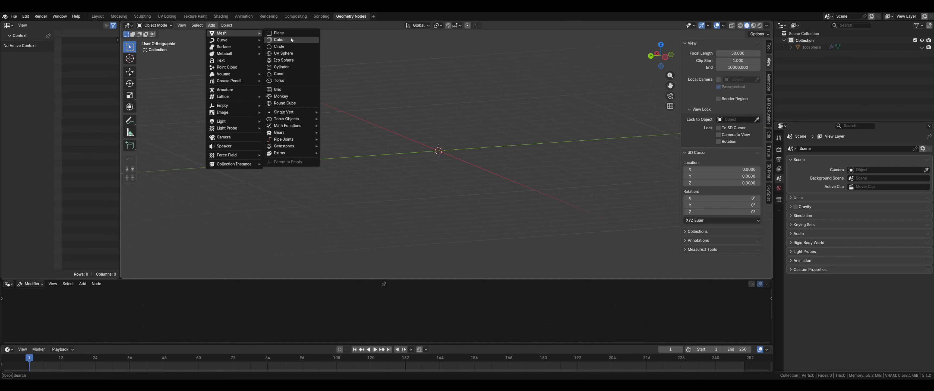
Step: Add a 2 m cube mesh at the world origin
click(291, 39)
middle_drag(458, 145, 470, 165)
click(146, 273)
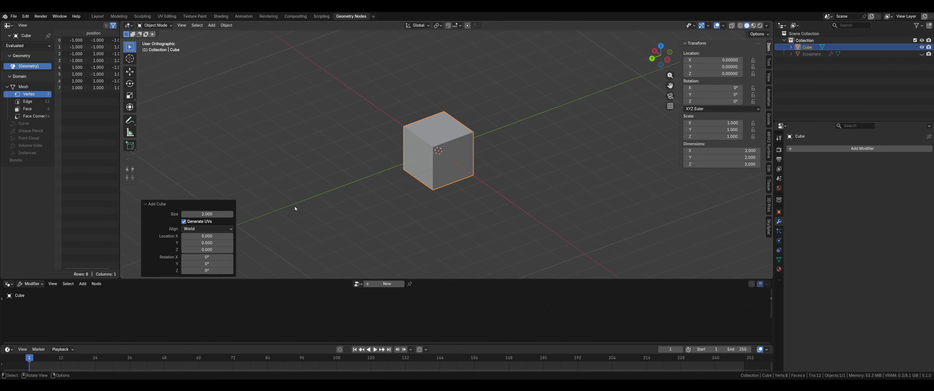
Step: Add an ico sphere and move it to about X 0.73, Y 0.92, Z 0.94 so it overlaps the cube
click(212, 26)
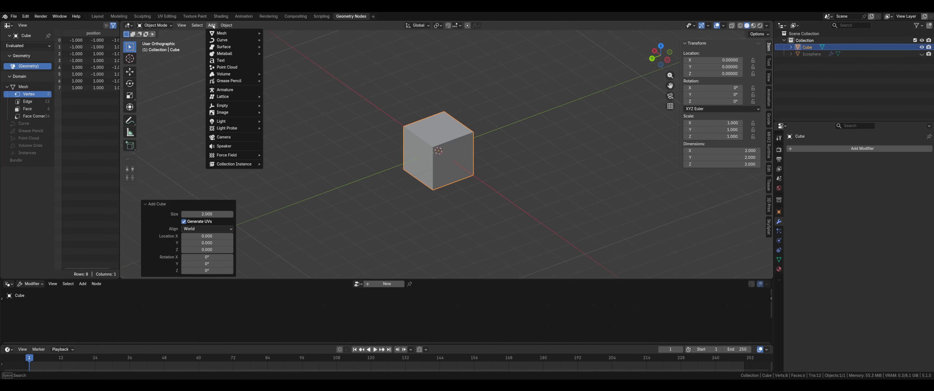
mouse_move(239, 33)
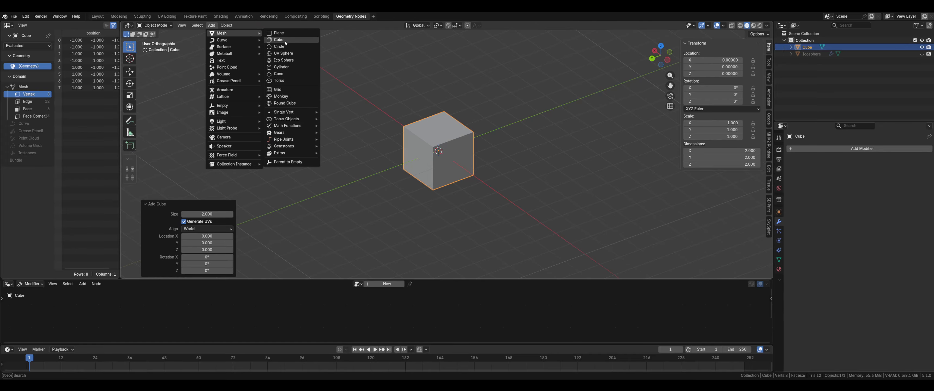
click(284, 60)
key(g)
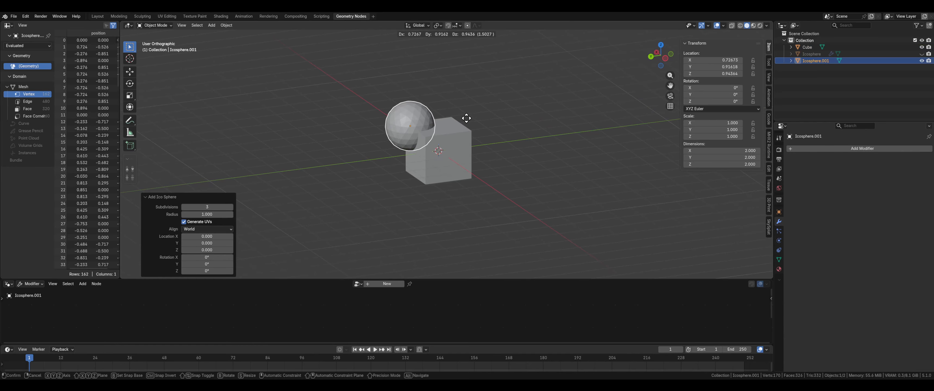
click(466, 118)
Step: Add a torus and move it to about X -1.13, Y -0.09, Z -0.27 so it cuts into the cube
middle_drag(416, 152, 371, 122)
middle_drag(230, 41, 217, 29)
click(214, 26)
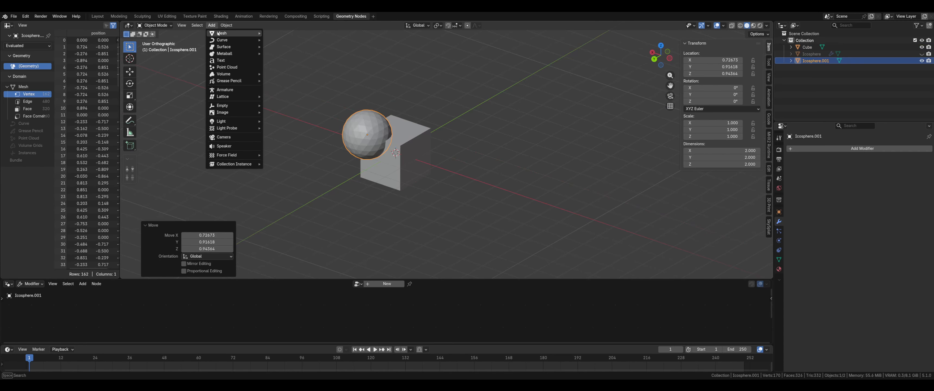
mouse_move(232, 33)
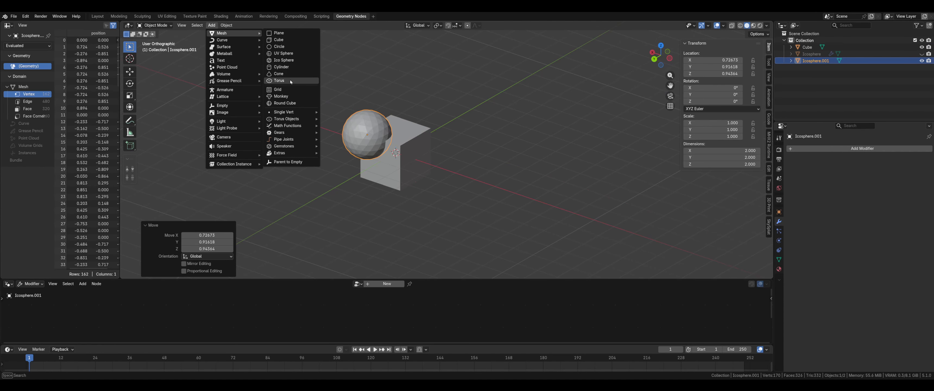
click(280, 80)
middle_drag(455, 142, 510, 163)
key(g)
click(473, 174)
Step: Create a new geometry node tree on the cube and enlarge the node editor area
middle_drag(725, 147, 525, 100)
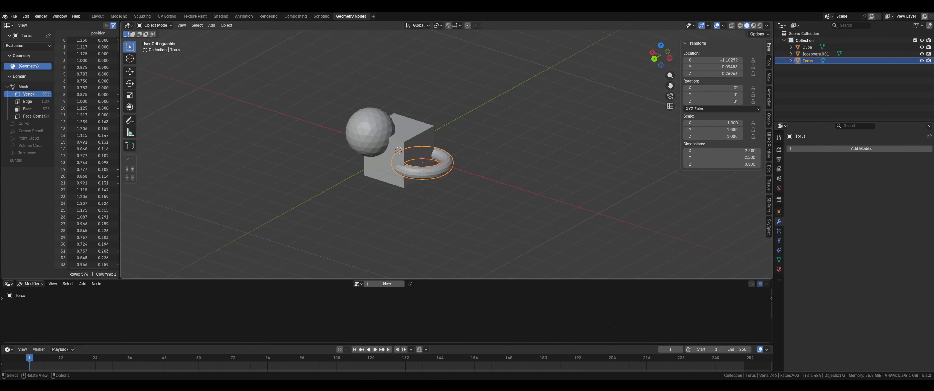
click(428, 138)
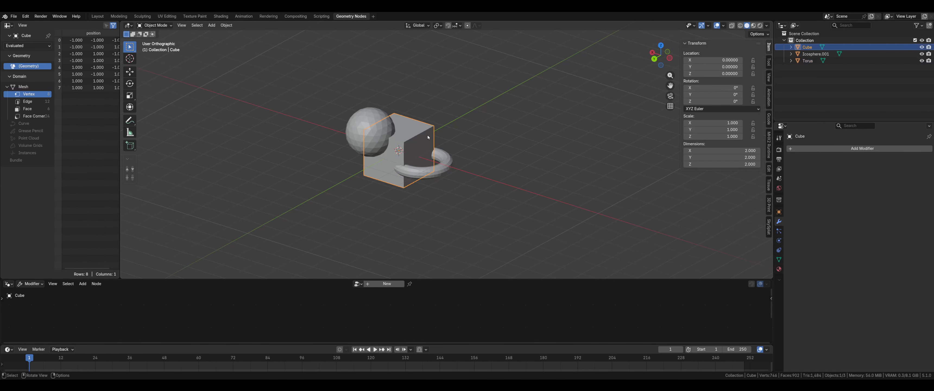
click(377, 286)
drag(442, 281, 450, 199)
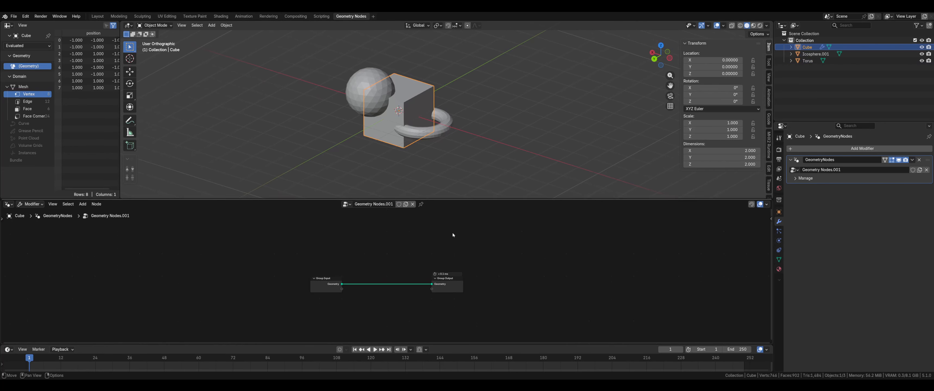
middle_drag(560, 236, 523, 244)
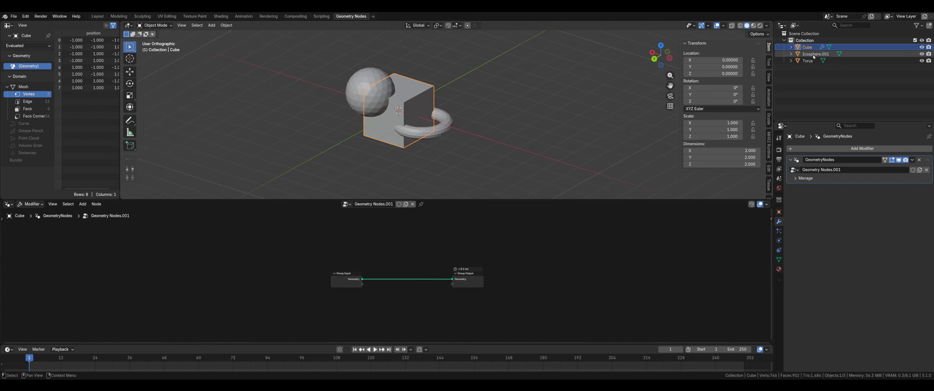
Step: Bring Icosphere.001 and Torus into the cube's node tree as Object Info nodes set to Relative
drag(814, 57, 335, 313)
scroll(496, 264, down, 3)
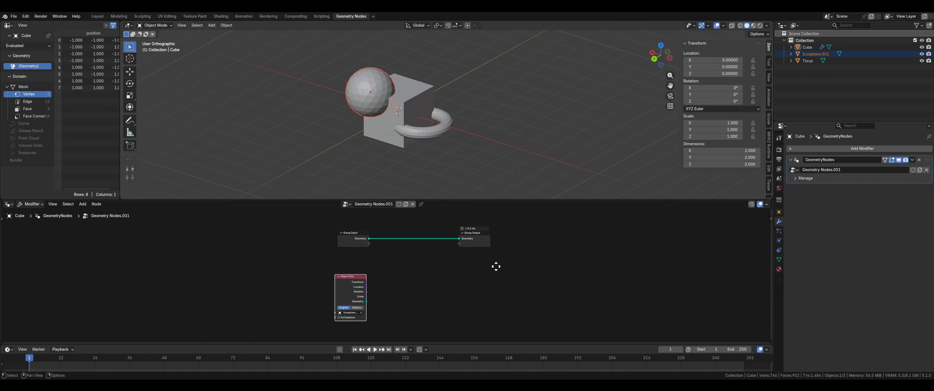
click(358, 277)
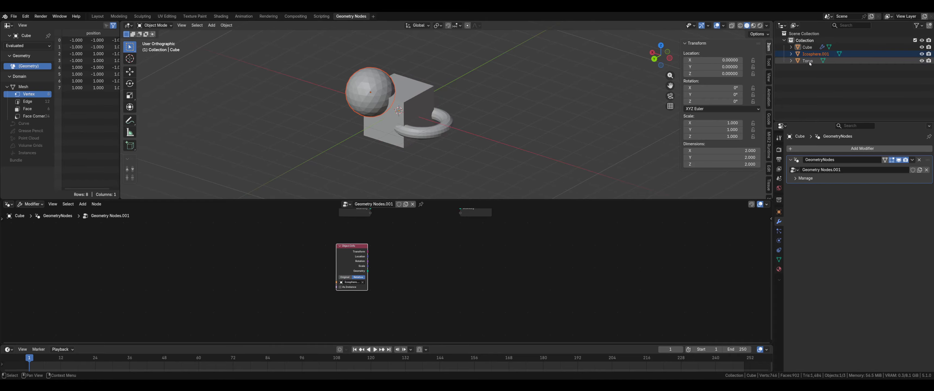
drag(807, 61, 339, 313)
scroll(416, 326, down, 3)
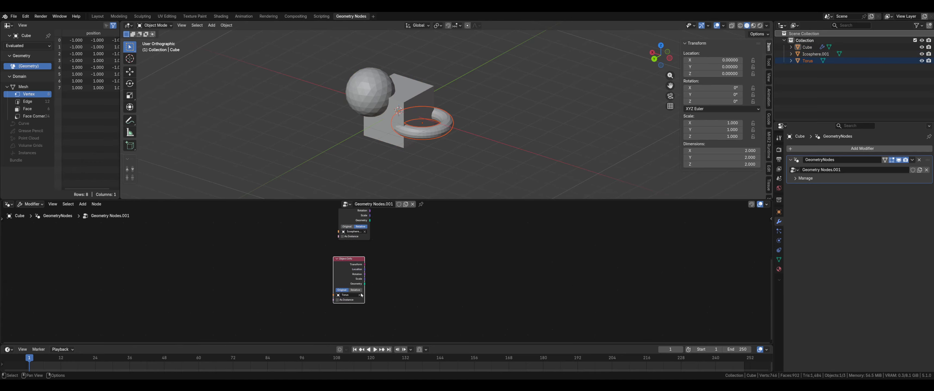
Step: Move the Group Output node farther from Group Input, and hide Icosphere.001 and Torus in the viewport
middle_drag(457, 87, 519, 187)
middle_drag(481, 242, 432, 329)
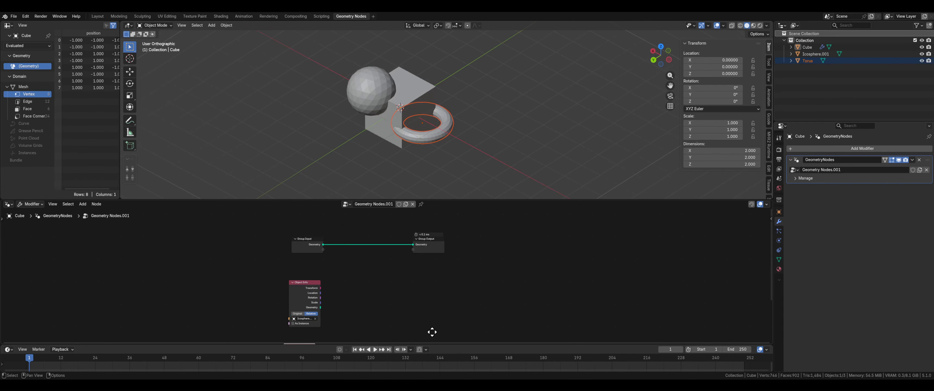
drag(433, 239, 604, 251)
click(501, 316)
middle_drag(501, 317, 456, 319)
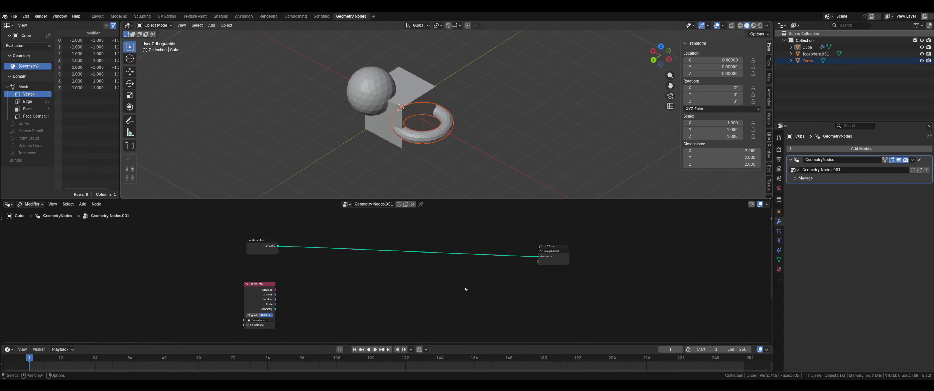
click(921, 54)
click(921, 61)
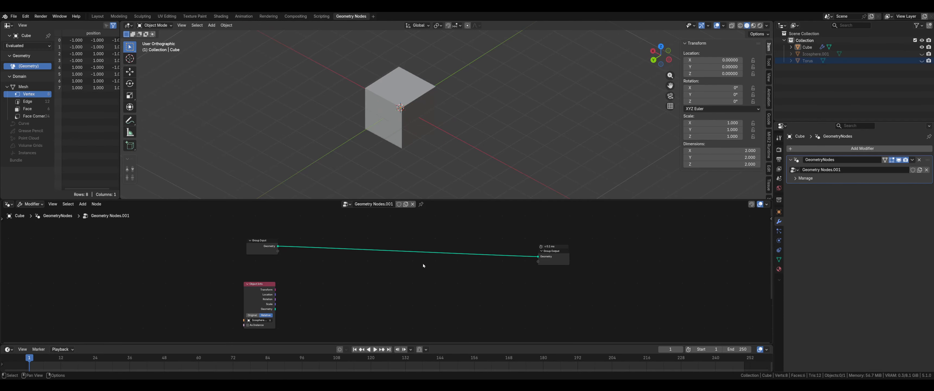
Step: Insert a Join Geometry node before Group Output and connect the geometry of both Object Info nodes to it
middle_drag(422, 263, 434, 280)
key(F3)
text(join)
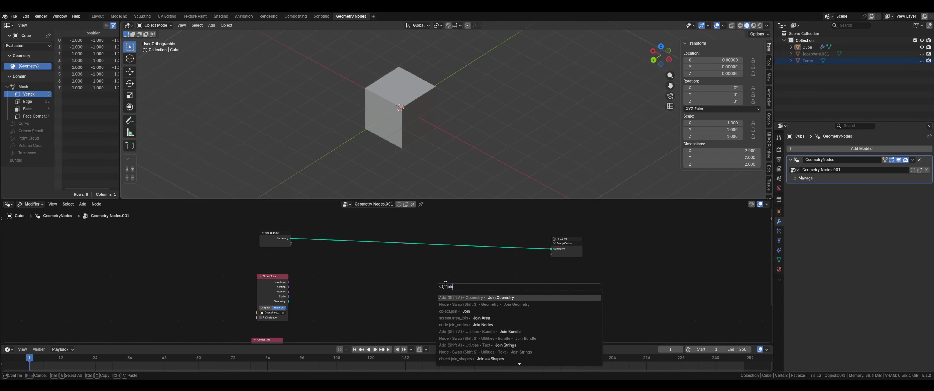
key(Return)
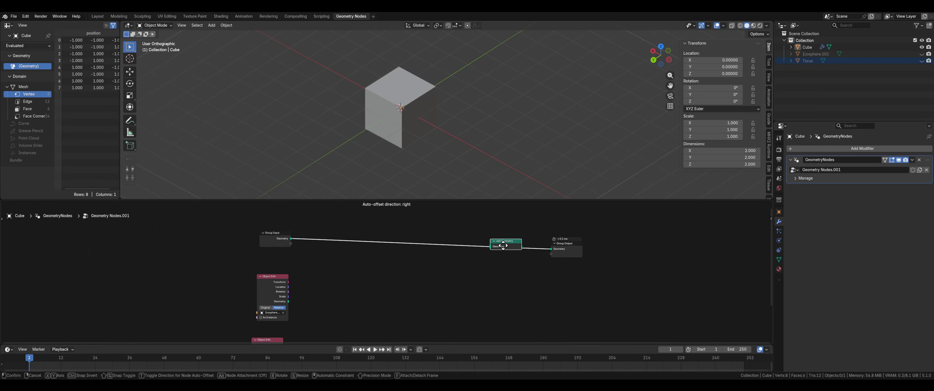
click(504, 248)
drag(288, 301, 489, 249)
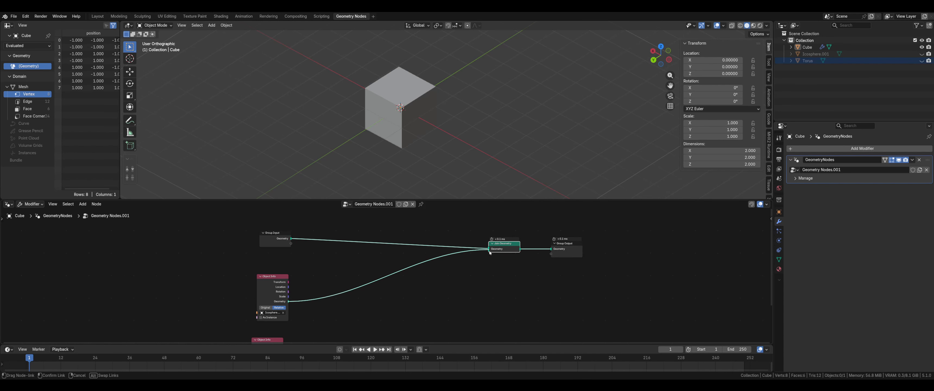
scroll(274, 336, down, 3)
drag(280, 336, 488, 219)
middle_drag(488, 220, 444, 269)
middle_drag(484, 125, 486, 113)
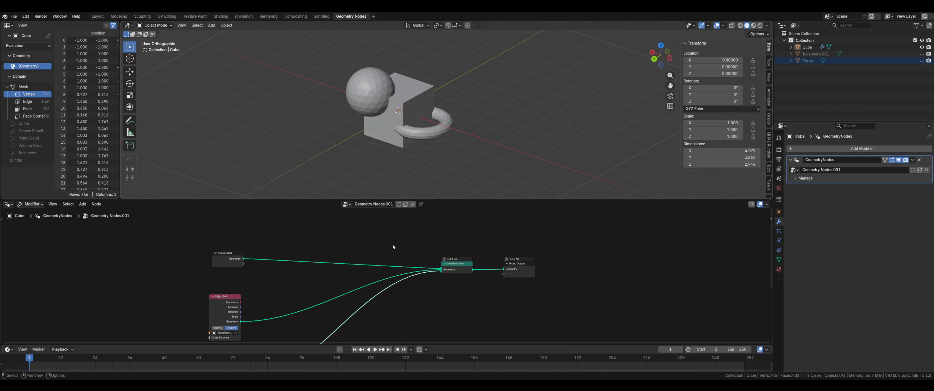
Step: Delete the Join Geometry node together with its links
drag(422, 232, 466, 280)
key(x)
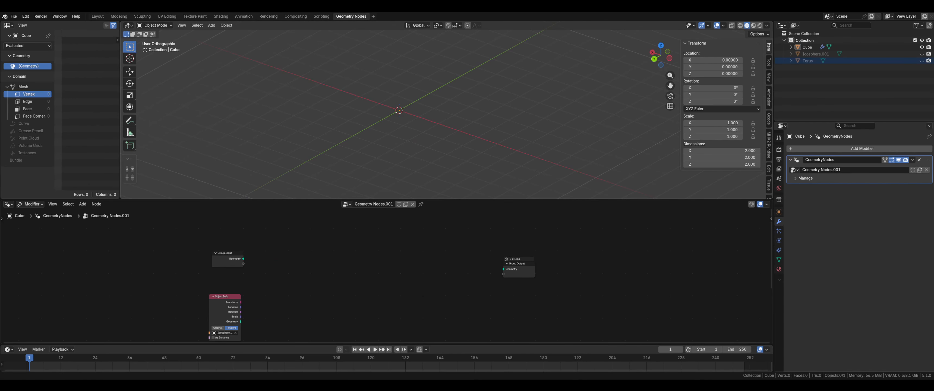
Step: Add a Mesh to SDF Grid node next to the Group Input node
click(83, 204)
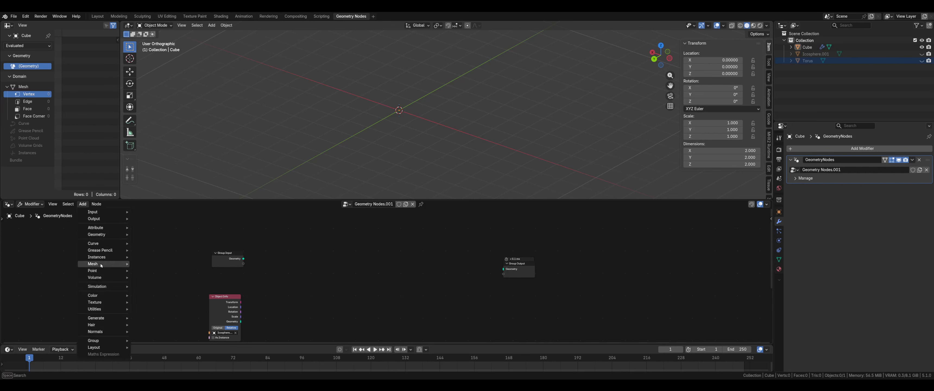
mouse_move(109, 264)
mouse_move(162, 286)
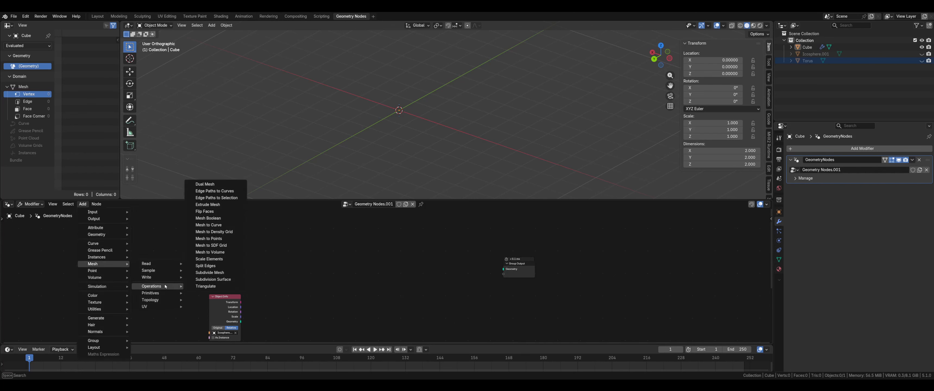
click(230, 250)
click(290, 261)
Step: Connect the group's Geometry to the Mesh to SDF Grid node and expose its Voxel Size and Band Width as group inputs
middle_drag(346, 279, 413, 261)
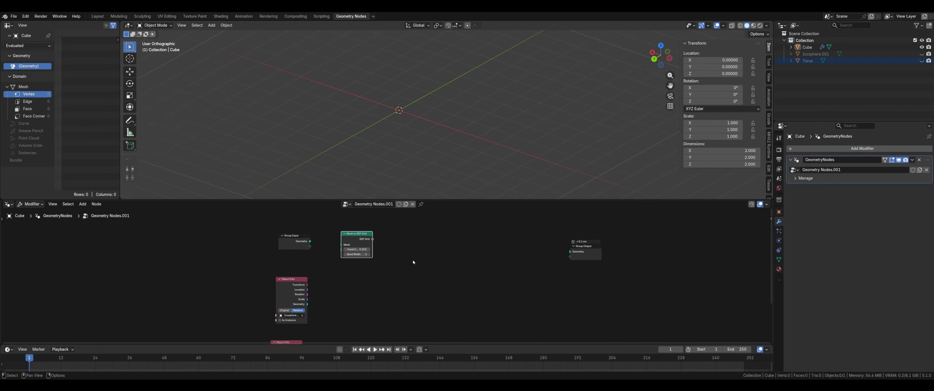
scroll(391, 275, up, 1)
mouse_move(303, 239)
mouse_down()
mouse_move(338, 241)
mouse_move(304, 243)
mouse_up()
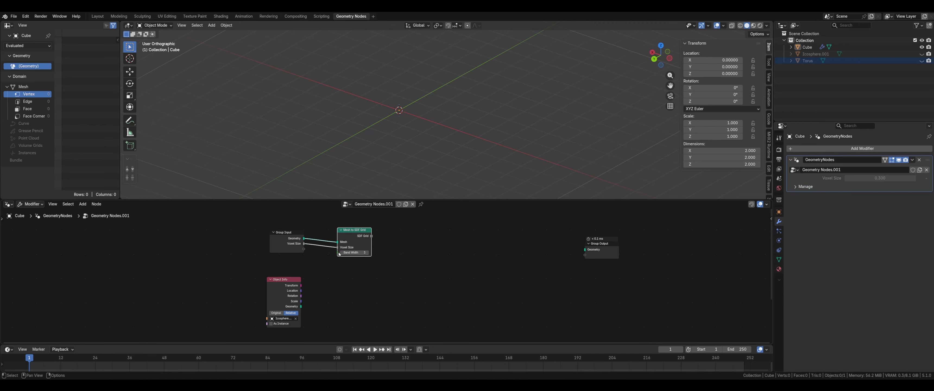
drag(338, 253, 301, 250)
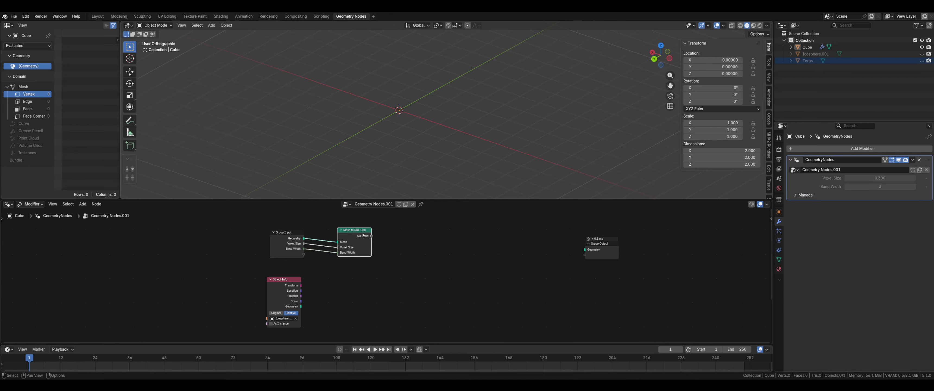
Step: Duplicate the Mesh to SDF Grid node for the icosphere, connecting its geometry and the group's Voxel Size and Band Width inputs
key(shift+d)
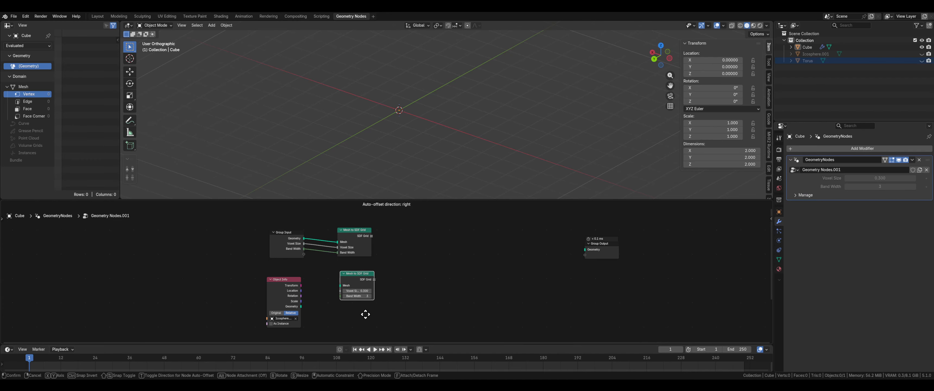
click(362, 319)
drag(301, 306, 338, 288)
drag(304, 243, 340, 302)
Step: Duplicate the icosphere's Mesh to SDF Grid node and connect the torus geometry to the copy's Mesh input
middle_drag(417, 298, 414, 248)
click(354, 232)
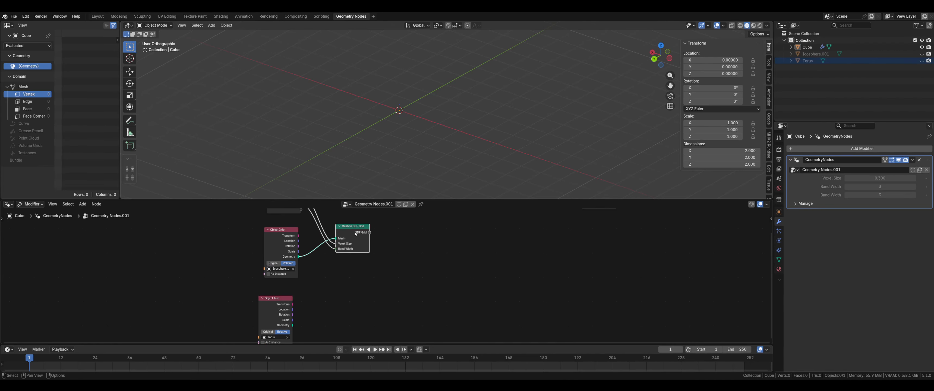
key(shift+d)
click(351, 280)
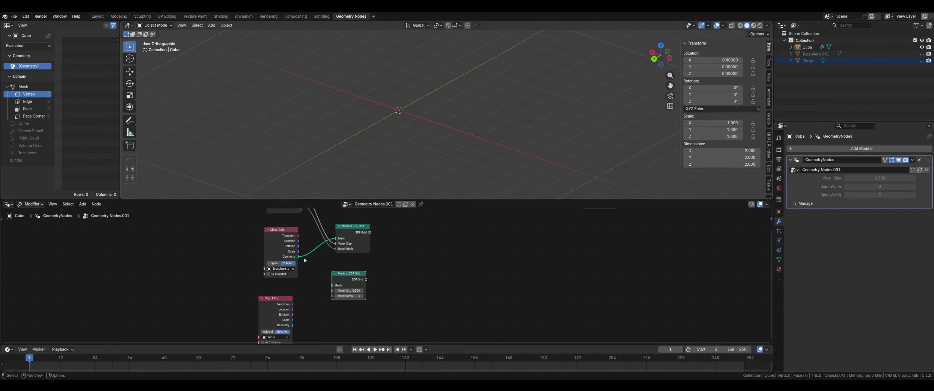
drag(293, 325, 332, 285)
Step: Add reroutes on the icosphere node's Voxel Size and Band Width links and extend them to the torus's Mesh to SDF Grid node
middle_drag(331, 261, 332, 286)
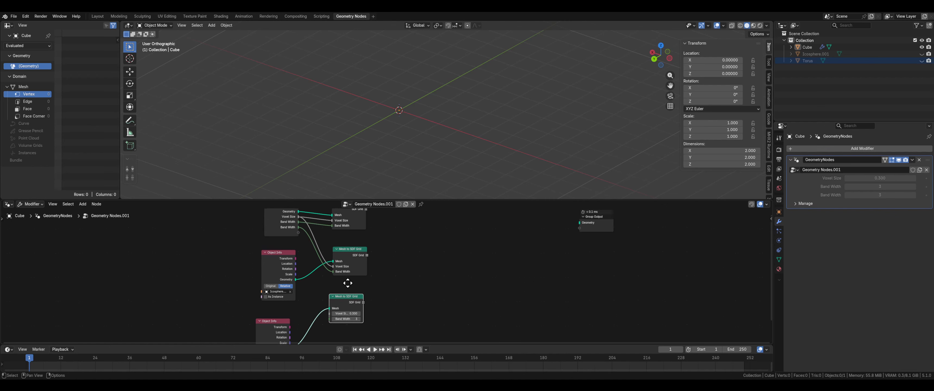
shift+right_drag(322, 240, 313, 254)
key(g)
click(304, 305)
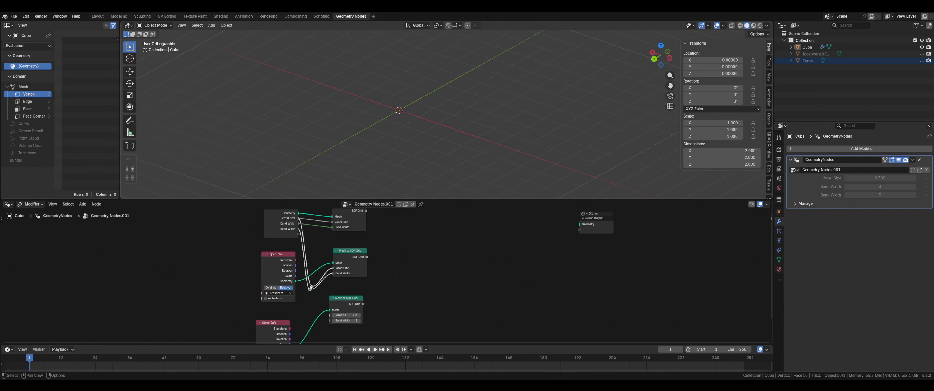
drag(312, 286, 325, 323)
Step: Add a Grid to Mesh node between the cube's Mesh to SDF Grid node and the Group Output's Geometry
middle_drag(531, 273, 450, 302)
middle_drag(446, 273, 408, 289)
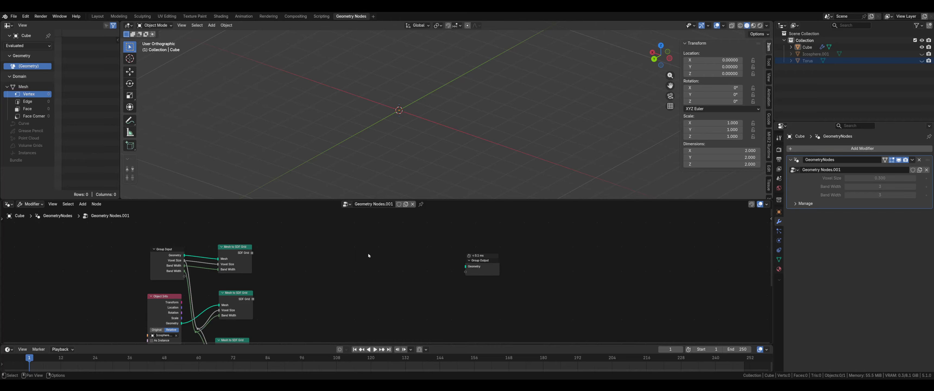
middle_drag(394, 272, 402, 273)
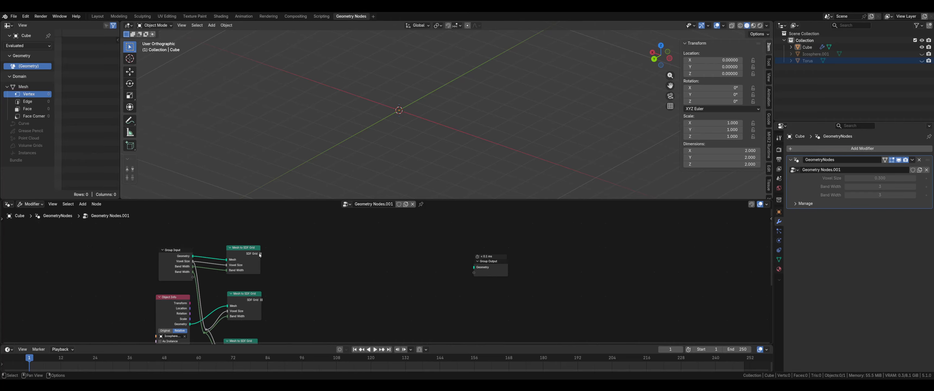
click(83, 203)
mouse_move(96, 282)
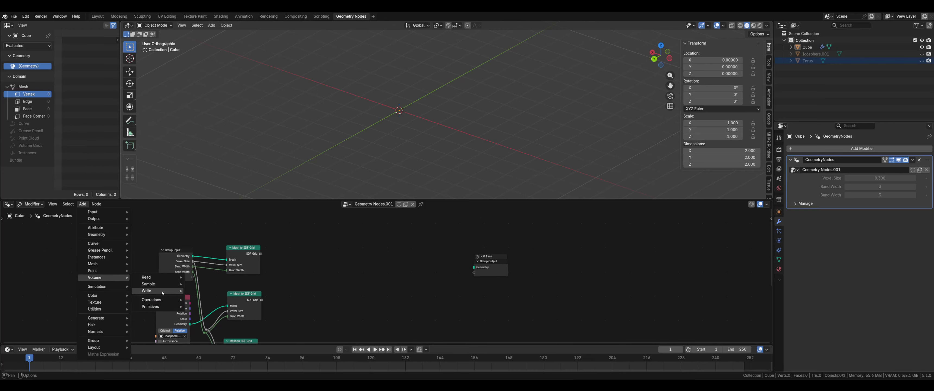
mouse_move(163, 302)
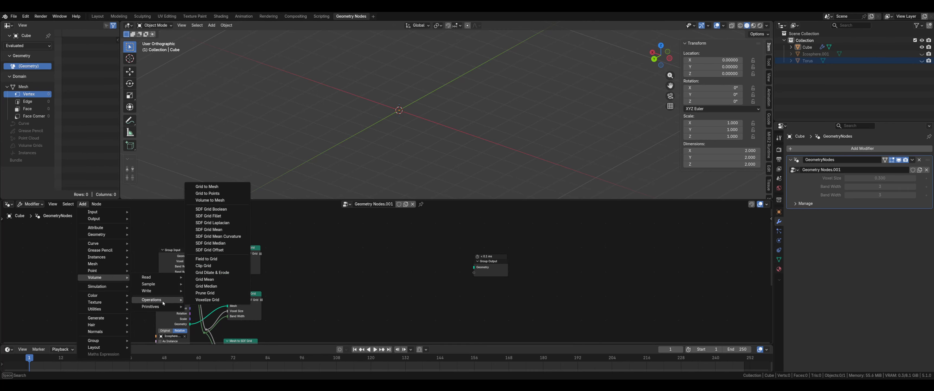
click(221, 187)
click(366, 262)
drag(261, 253, 486, 265)
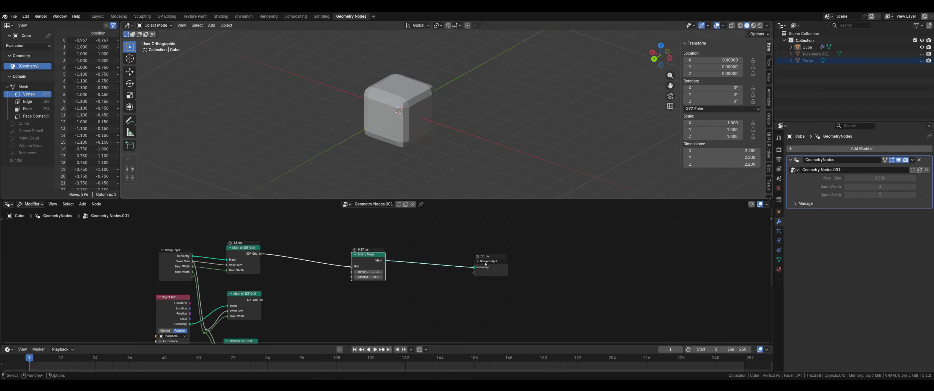
Step: Set the modifier's Voxel Size to 0.1 and the Grid to Mesh node's Threshold to 0.01
middle_drag(427, 131, 402, 82)
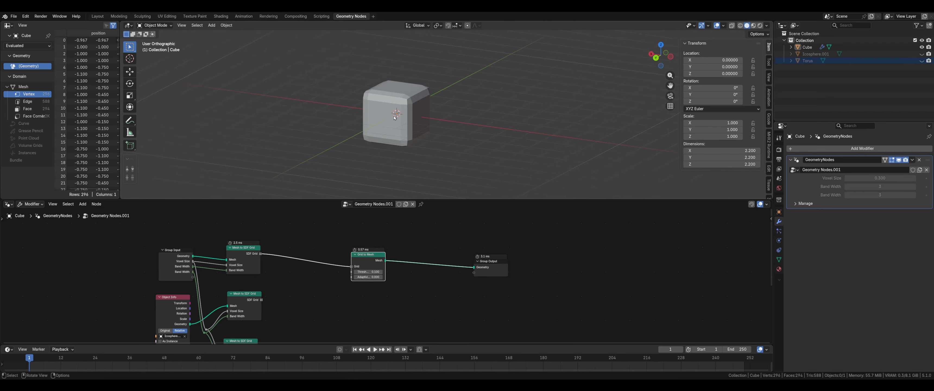
middle_drag(395, 118, 406, 115)
double_click(873, 178)
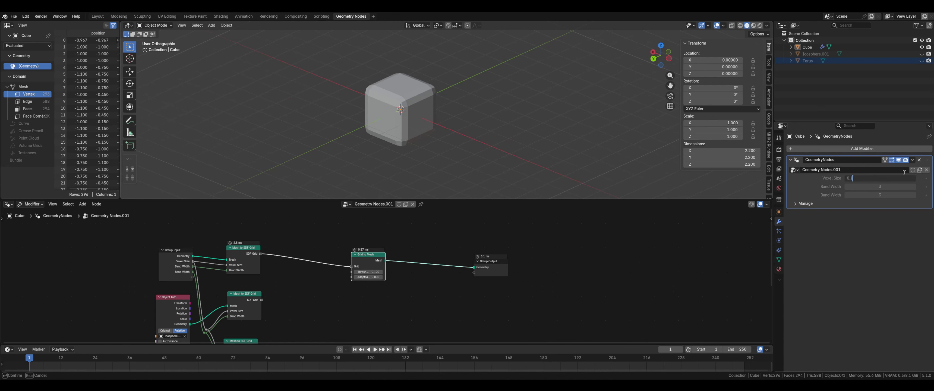
key(Return)
double_click(368, 272)
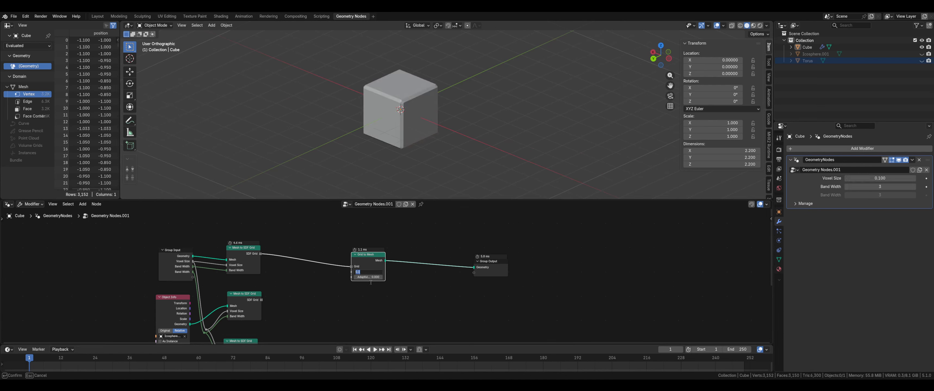
text(0.01)
key(Return)
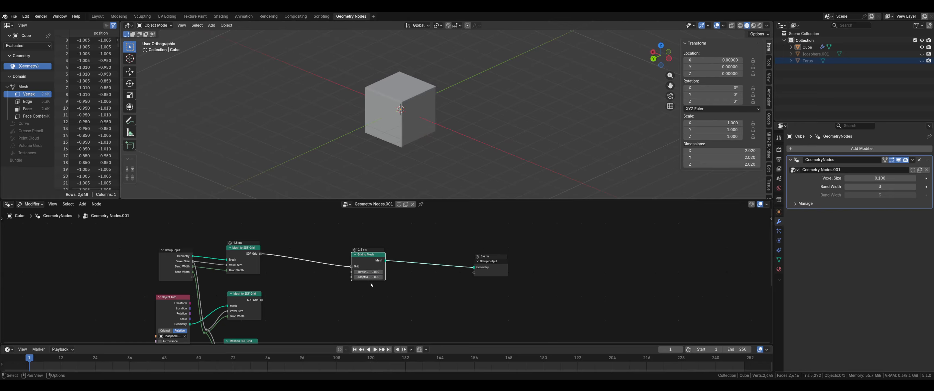
Step: Examine the cube's generated mesh in wireframe, return to solid shading and select the cube
mouse_move(424, 135)
middle_down()
mouse_move(439, 120)
mouse_move(417, 120)
middle_up()
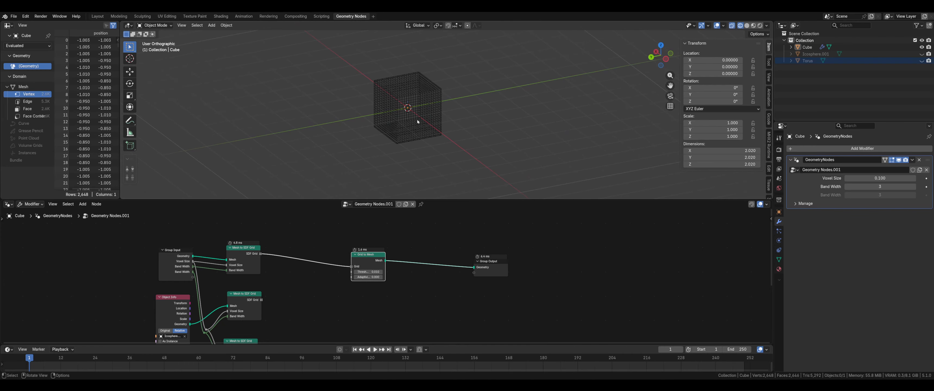
key(z)
click(446, 121)
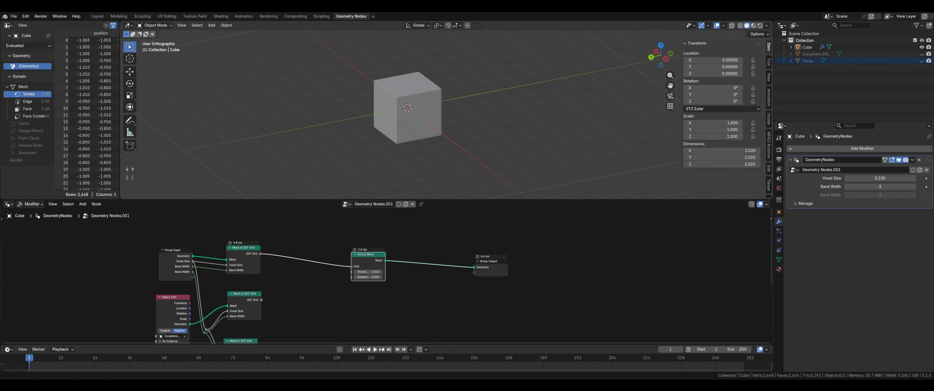
click(422, 116)
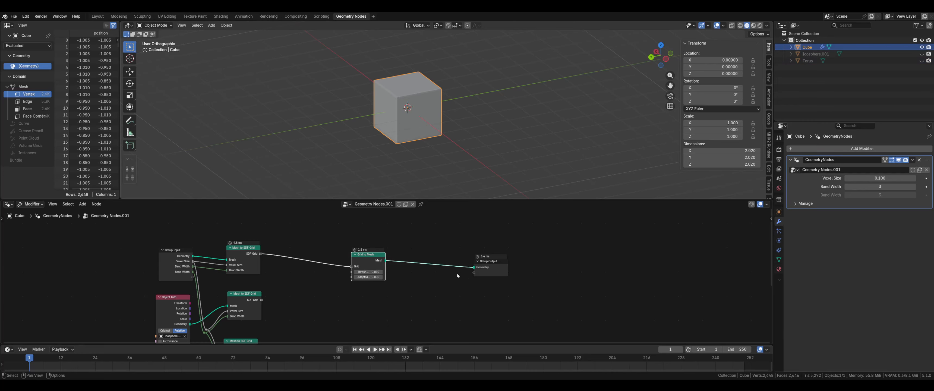
Step: Preview the icosphere's SDF grid through the Grid to Mesh node and reconnect the cube's SDF grid
middle_drag(414, 299, 431, 283)
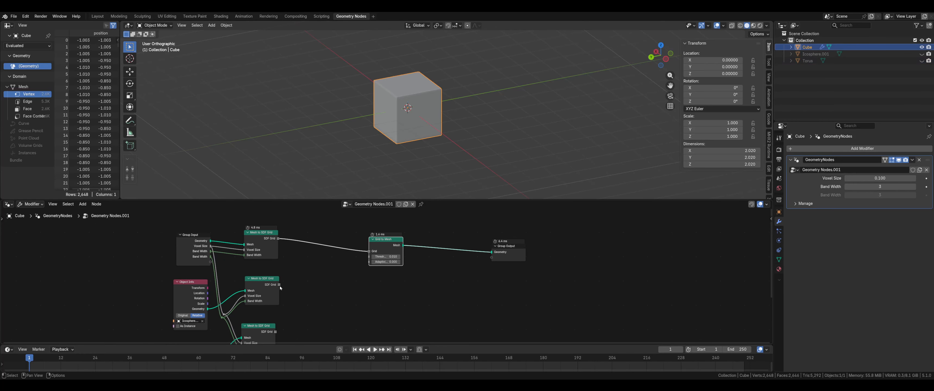
drag(278, 285, 368, 251)
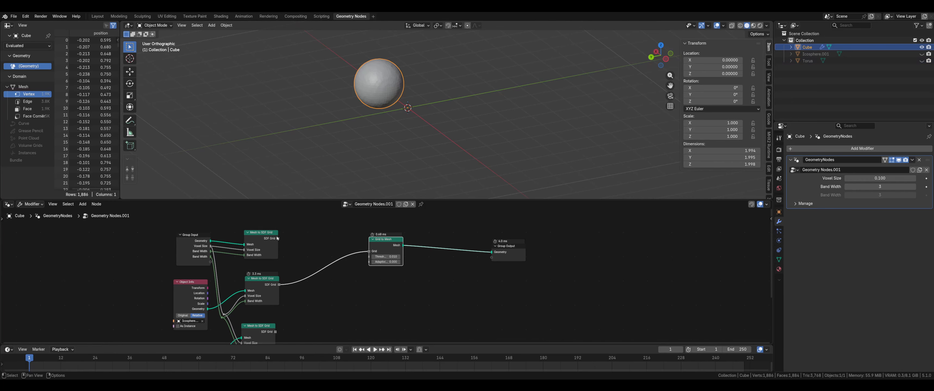
drag(278, 238, 368, 251)
Step: Insert a Math node set to Minimum before Grid to Mesh, combining the cube's and icosphere's SDF grids
middle_drag(356, 307, 423, 300)
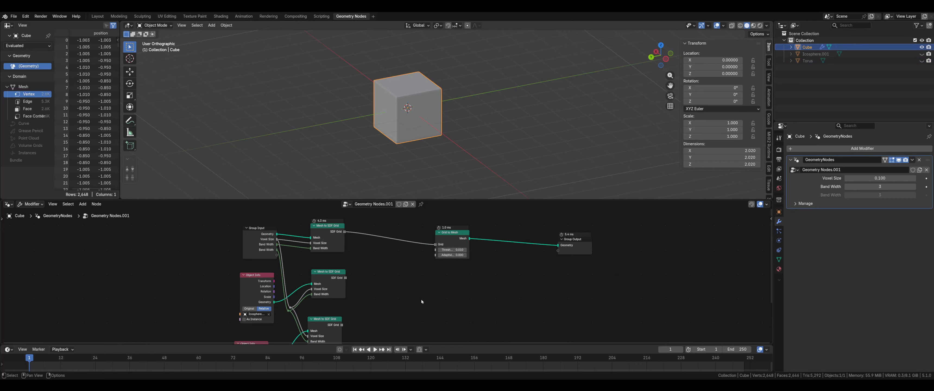
key(F3)
text(math)
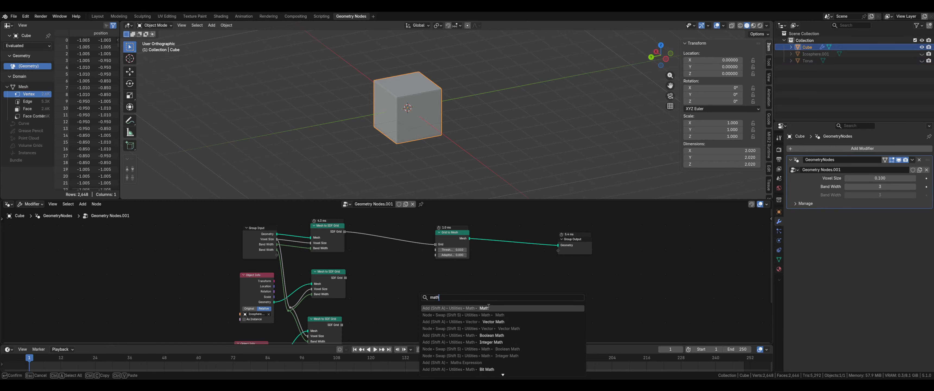
click(488, 308)
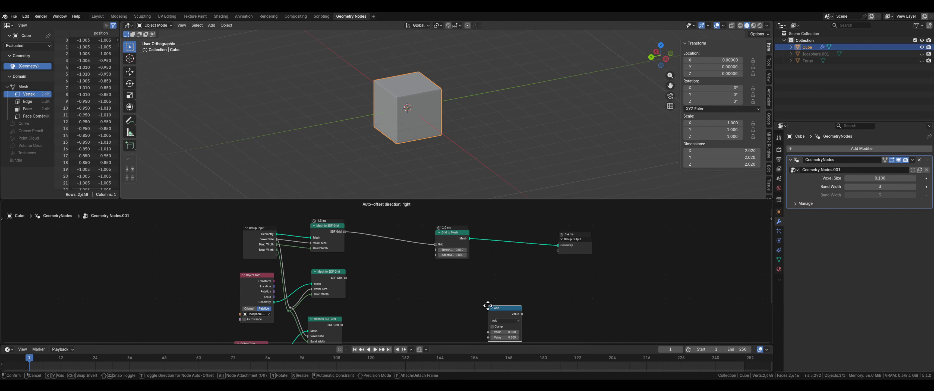
click(391, 232)
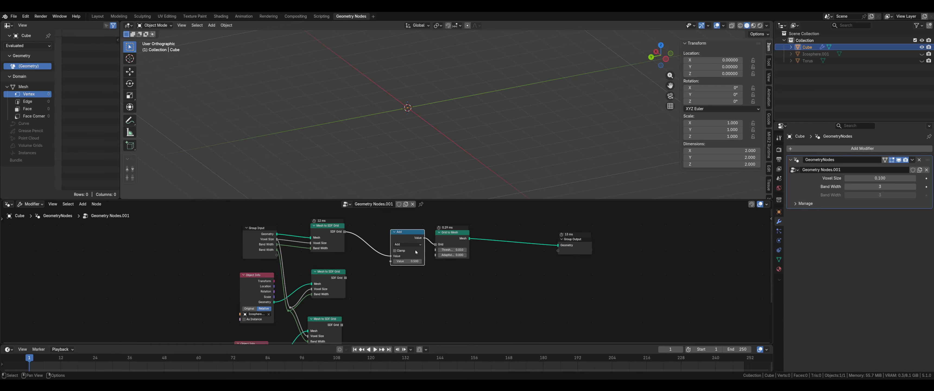
click(407, 244)
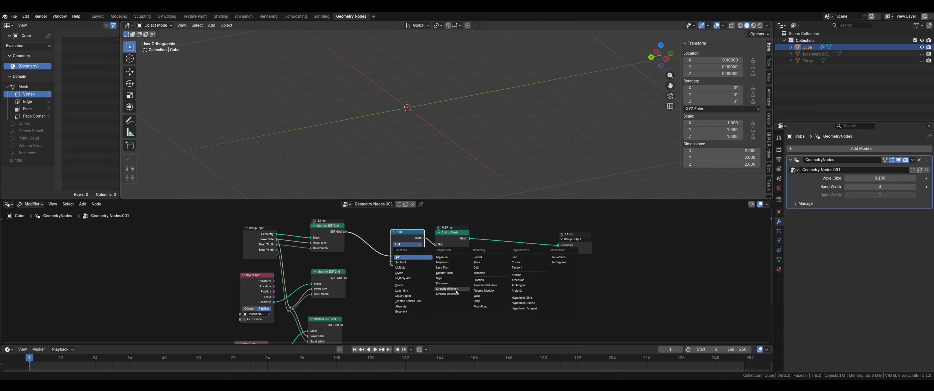
click(453, 259)
drag(344, 277, 390, 261)
Step: Move the Group Output and Grid to Mesh nodes farther from the Minimum node to space out the chain
middle_drag(469, 282, 448, 299)
middle_drag(424, 119, 430, 120)
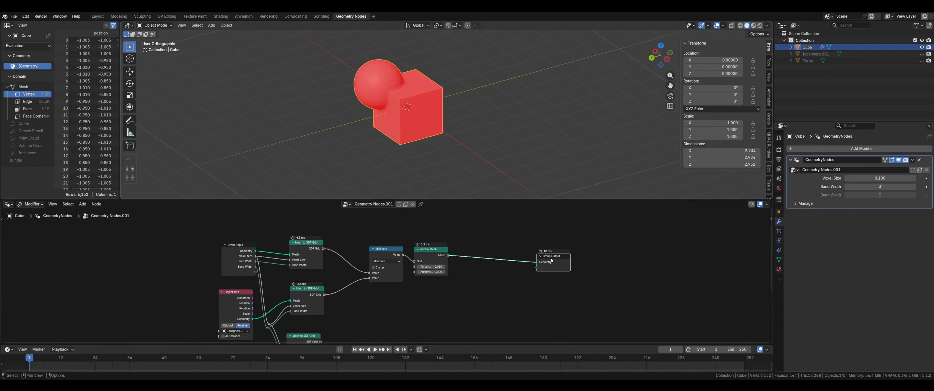
drag(546, 255, 614, 251)
drag(431, 250, 473, 246)
Step: Try the Maximum operation on the Math node and switch it back to Minimum
click(397, 262)
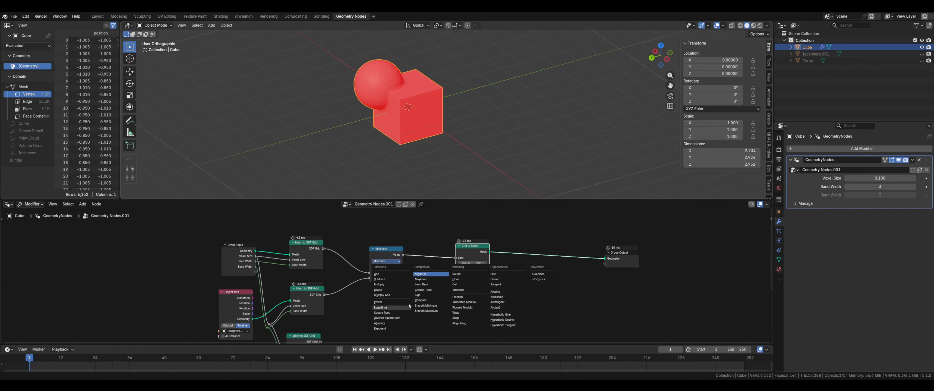
click(432, 282)
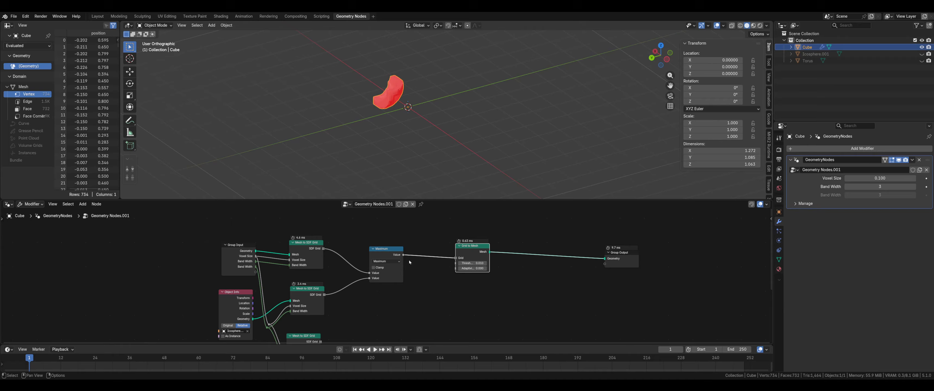
click(390, 261)
click(431, 277)
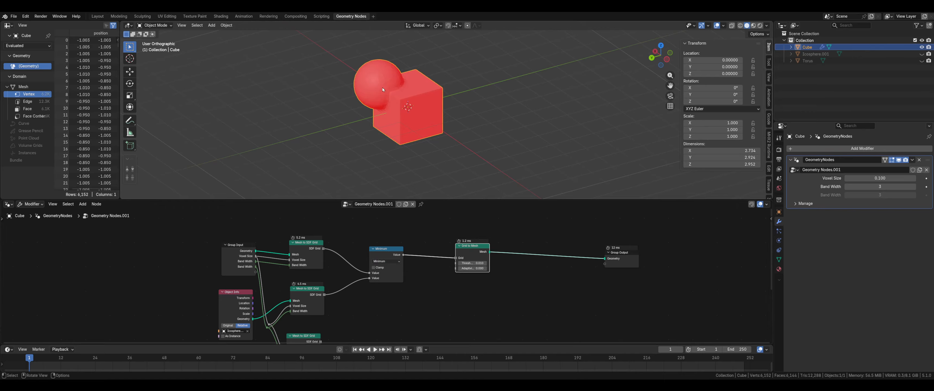
Step: Insert a Flip Faces node between the Grid to Mesh node and the Group Output
click(547, 321)
key(F3)
text(f)
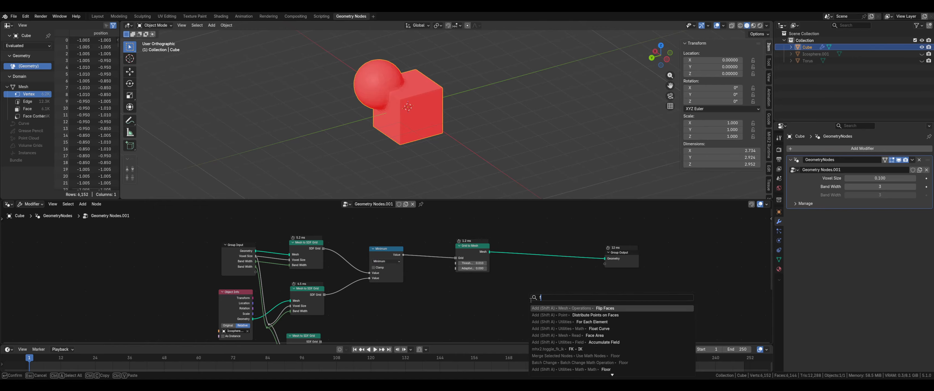
text(lip fac)
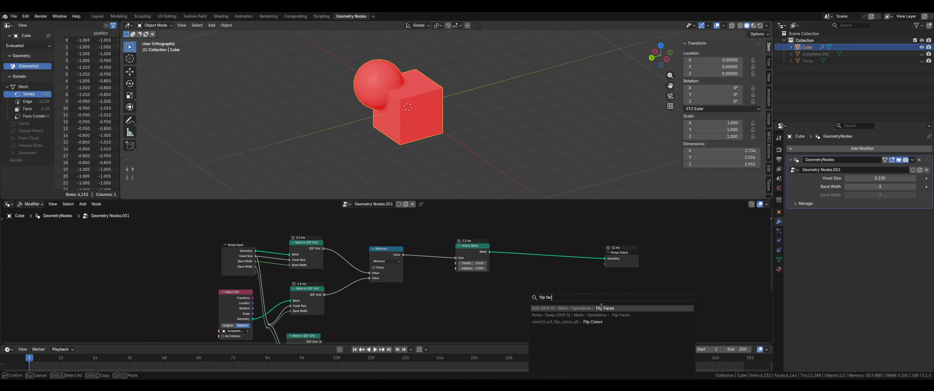
click(592, 307)
click(556, 257)
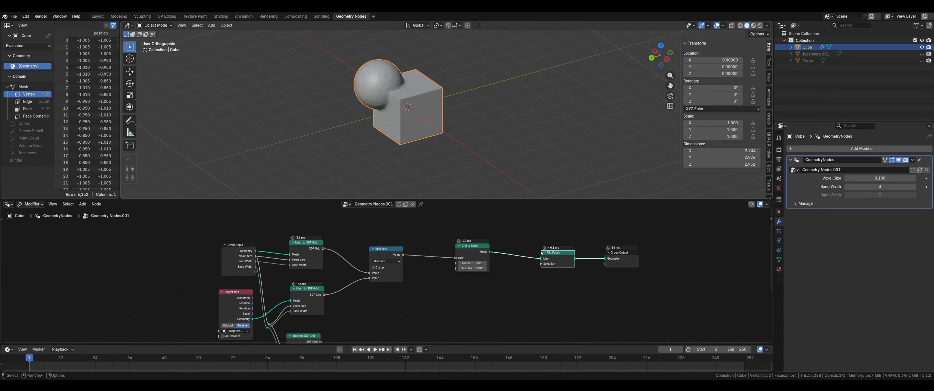
middle_drag(432, 95, 432, 95)
scroll(488, 289, up, 3)
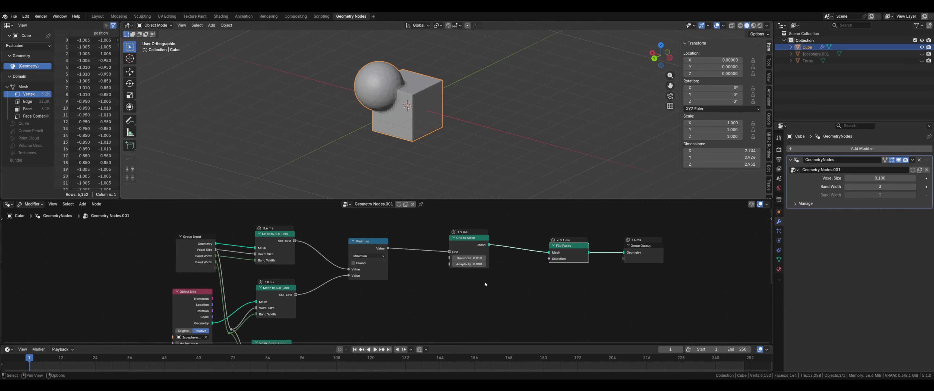
Step: Duplicate the Minimum node onto its output link, connect the torus's SDF grid to the copy and place it below the original
middle_drag(446, 303, 479, 285)
scroll(478, 287, down, 4)
scroll(421, 246, down, 1)
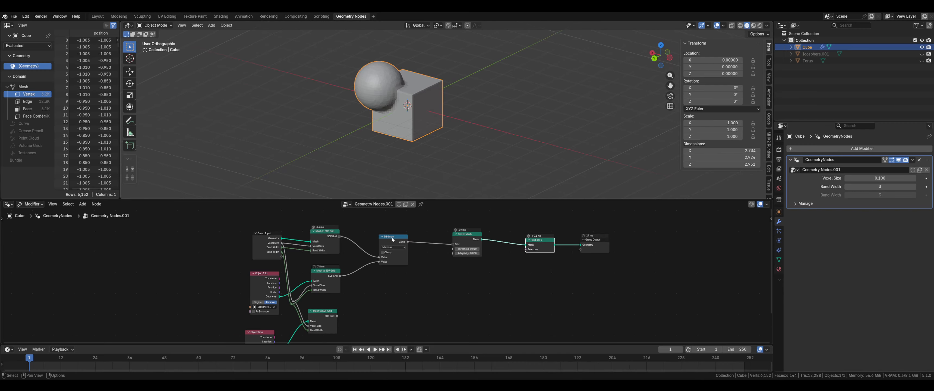
click(392, 239)
key(shift+d)
click(429, 239)
drag(337, 315, 418, 262)
mouse_move(510, 103)
middle_down()
mouse_move(494, 148)
mouse_move(502, 112)
middle_up()
drag(423, 239, 386, 278)
Step: Set the modifier's Voxel Size to 0.05 for a finer combined mesh
middle_drag(476, 286, 487, 253)
mouse_move(475, 149)
middle_down()
mouse_move(497, 134)
mouse_move(506, 141)
mouse_move(470, 139)
middle_up()
middle_drag(501, 280, 487, 293)
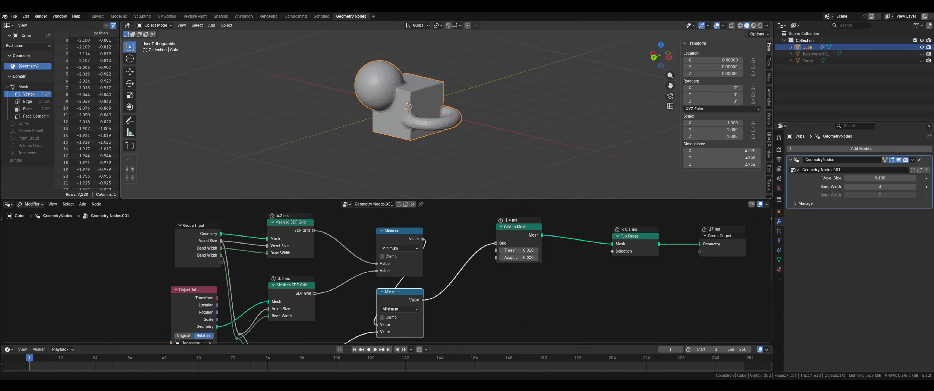
middle_drag(536, 109, 517, 157)
click(873, 178)
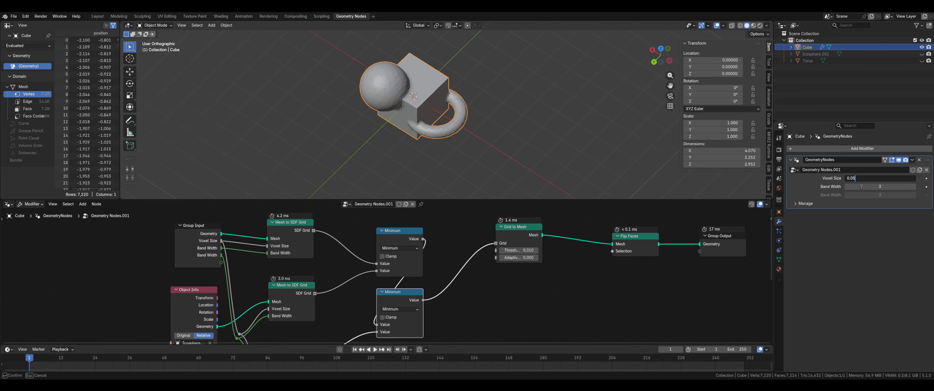
key(Return)
middle_drag(480, 145, 537, 200)
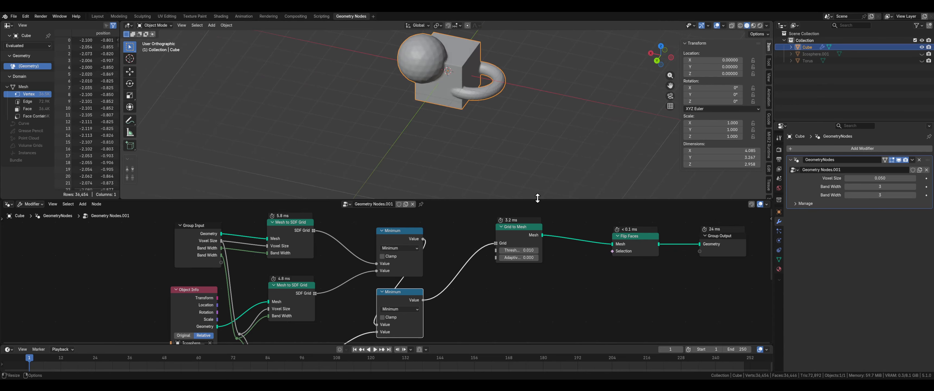
Step: Change both Minimum nodes to Smooth Minimum and inspect the blended shapes
click(398, 248)
click(453, 308)
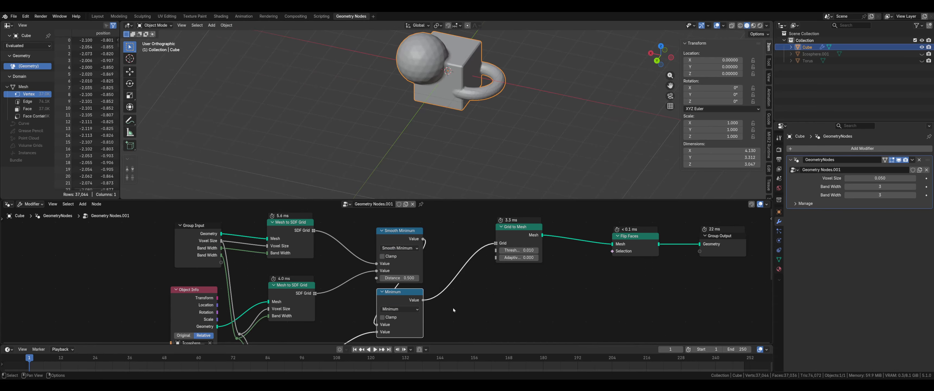
click(409, 308)
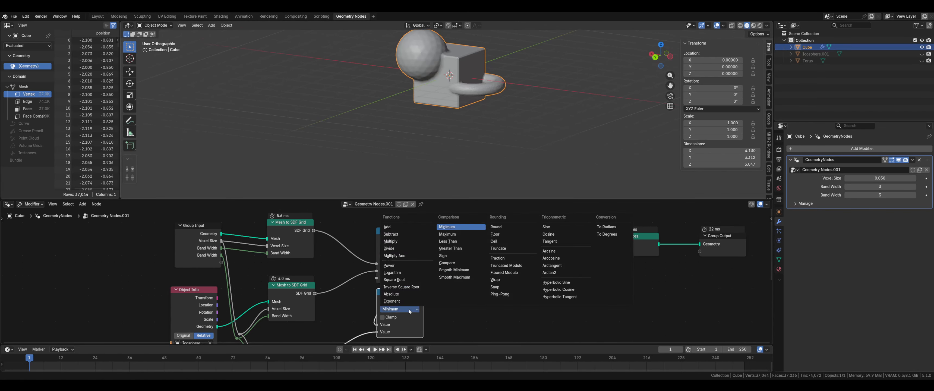
click(453, 270)
middle_drag(527, 132, 516, 151)
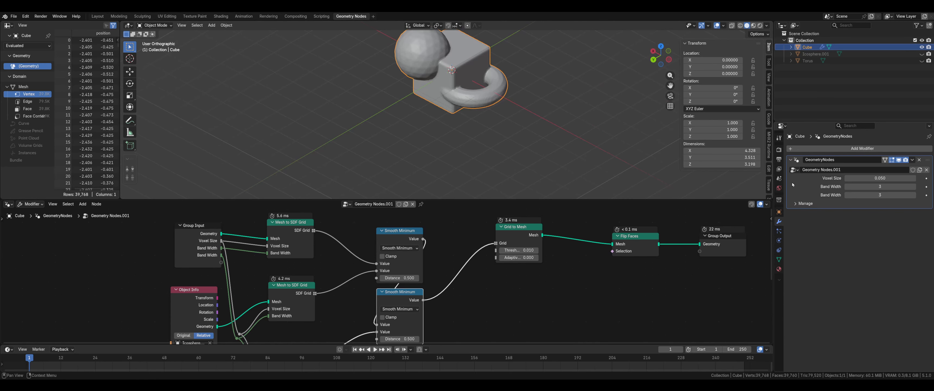
shift+middle_drag(520, 68, 515, 90)
middle_drag(422, 72, 513, 83)
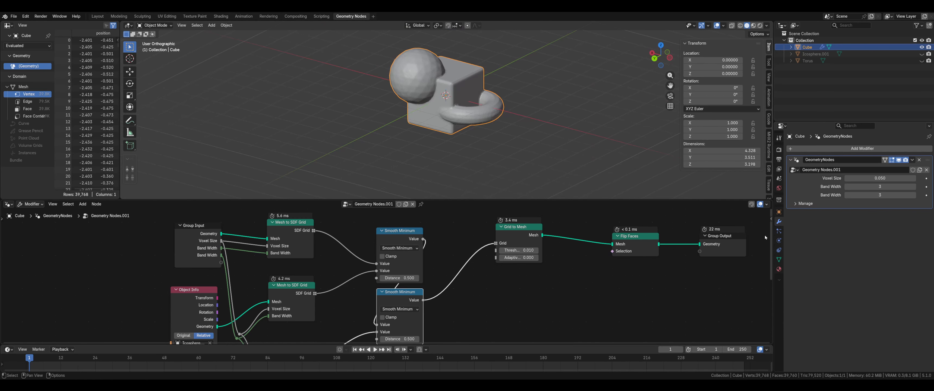
Step: Link the Group Input's first Band Width output to the reroute feeding the icosphere and torus Mesh to SDF Grid nodes
scroll(352, 234, down, 2)
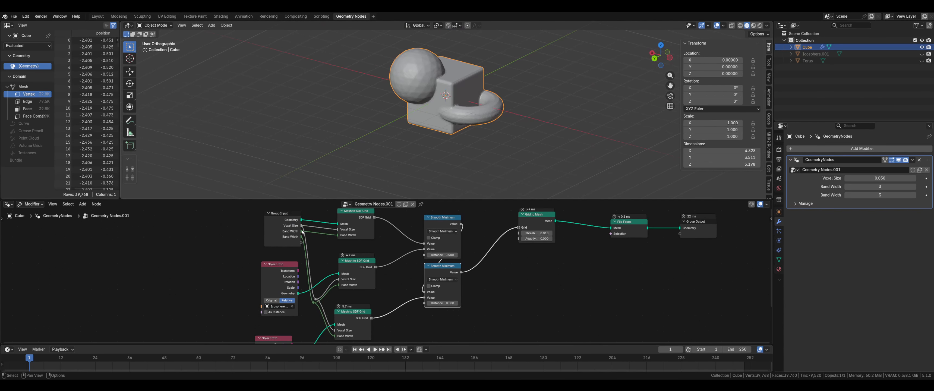
drag(302, 231, 314, 302)
click(285, 240)
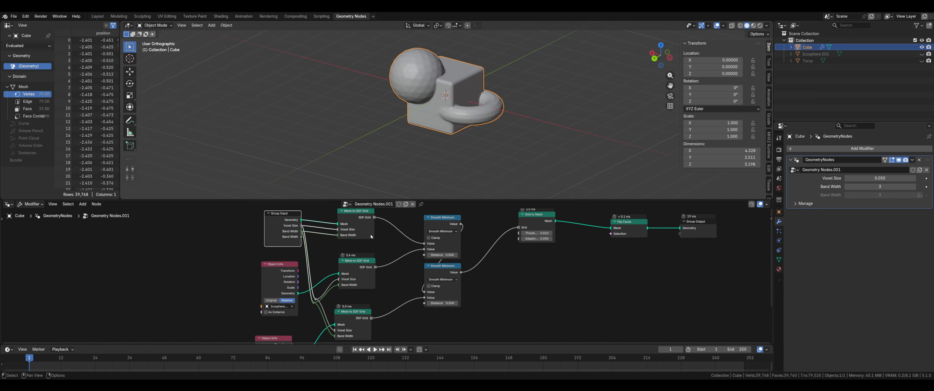
Step: Set the modifier's shared Band Width to 16 and view the blended mesh from another angle
click(913, 187)
click(913, 186)
click(913, 187)
click(913, 186)
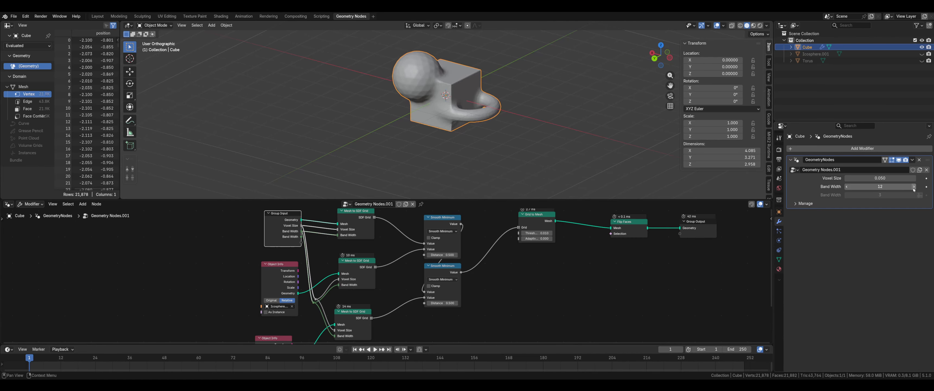
click(913, 186)
click(912, 186)
click(913, 186)
click(913, 187)
middle_drag(580, 89, 446, 90)
Step: Set the first Smooth Minimum node's Distance to 0.9 and the second one's to 0.7, and inspect the blend
scroll(450, 265, up, 2)
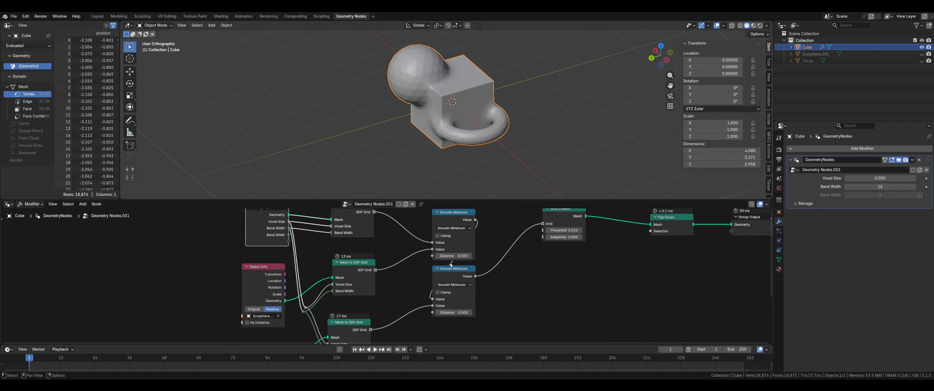
scroll(451, 264, up, 1)
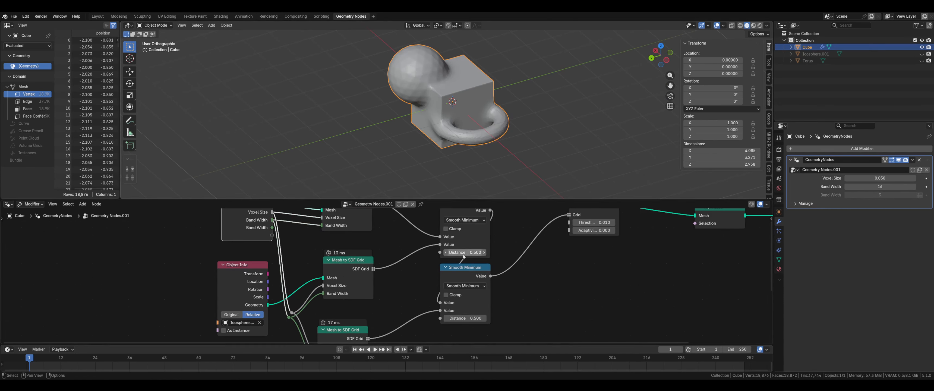
mouse_move(474, 255)
mouse_down()
mouse_move(489, 255)
mouse_move(447, 256)
mouse_move(485, 254)
mouse_up()
click(485, 254)
click(485, 320)
click(485, 320)
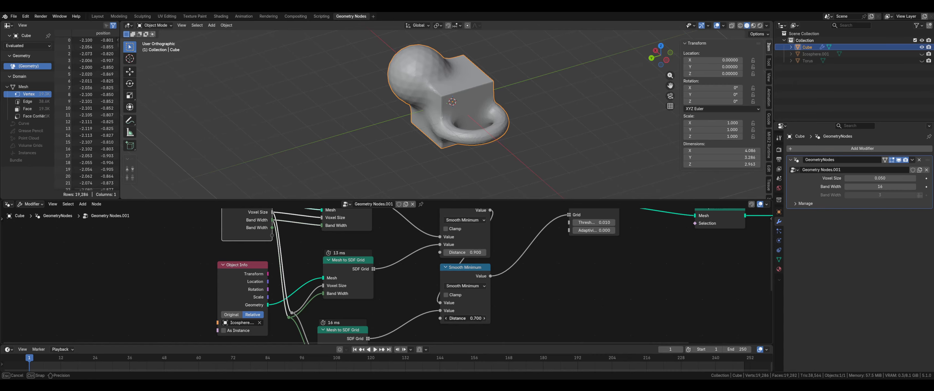
click(485, 320)
click(485, 320)
click(485, 321)
drag(486, 320, 479, 320)
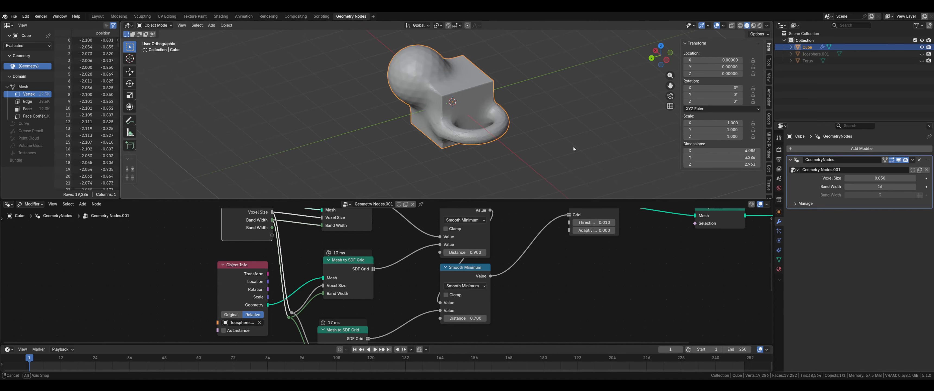
middle_drag(573, 147, 541, 107)
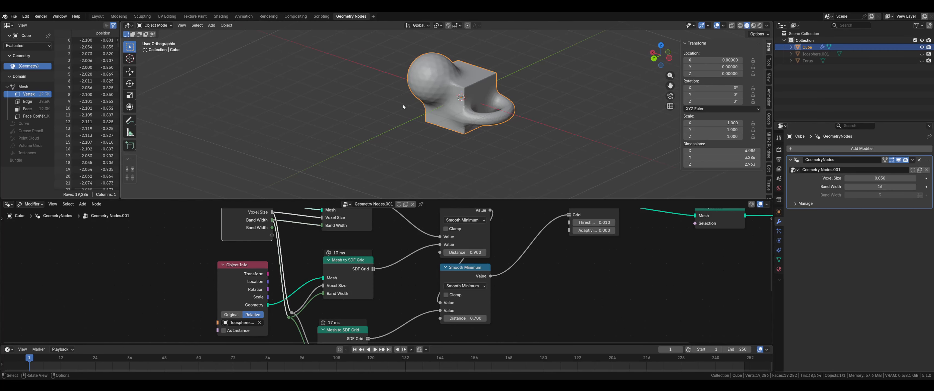
mouse_move(451, 119)
middle_down()
mouse_move(465, 120)
mouse_move(446, 132)
middle_up()
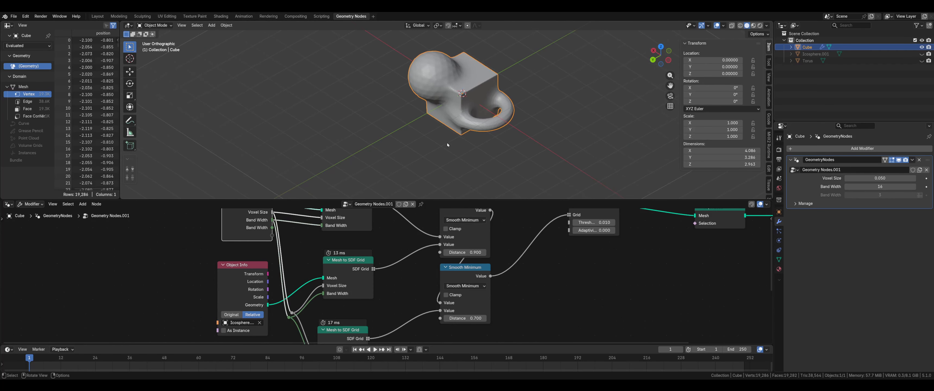
Step: Enlarge the node editor and lower the modifier's Band Width step by step to examine its effect on the blend
drag(483, 199, 485, 142)
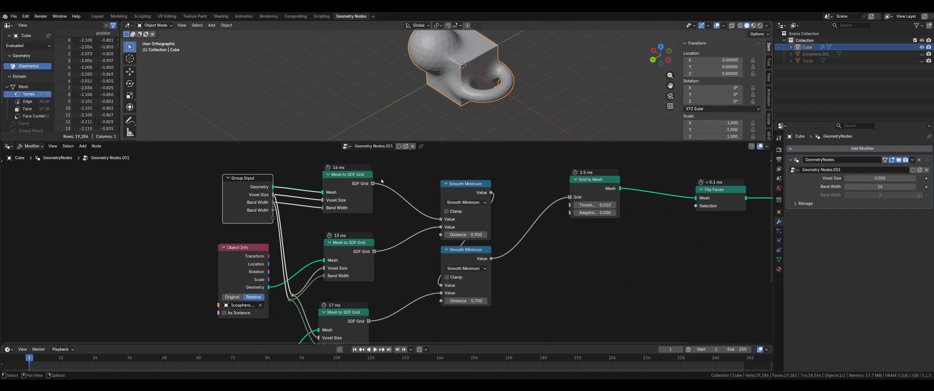
middle_drag(460, 159, 449, 165)
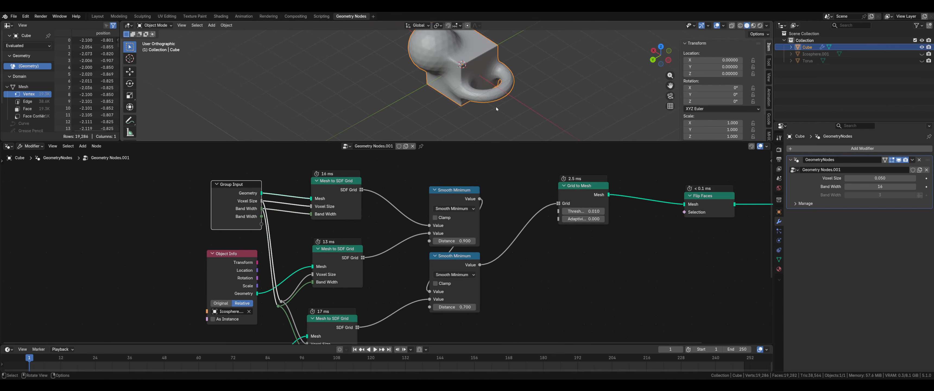
ctrl+scroll(498, 107, up, 3)
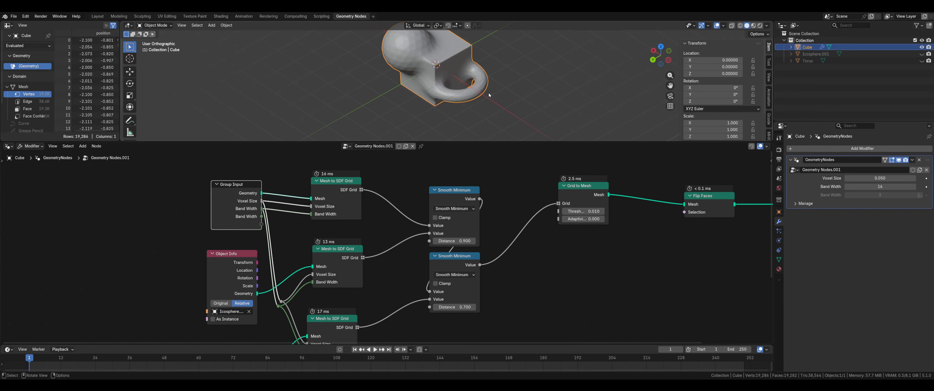
click(846, 189)
click(846, 189)
click(846, 188)
click(846, 189)
click(846, 189)
click(846, 188)
click(846, 189)
click(846, 188)
click(846, 187)
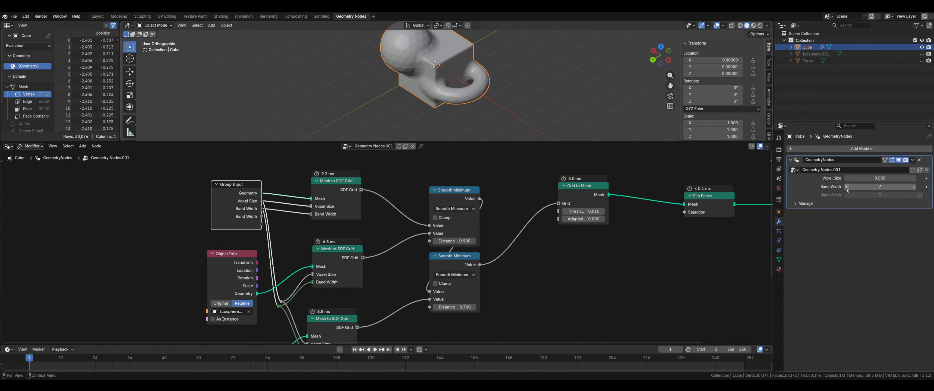
click(847, 189)
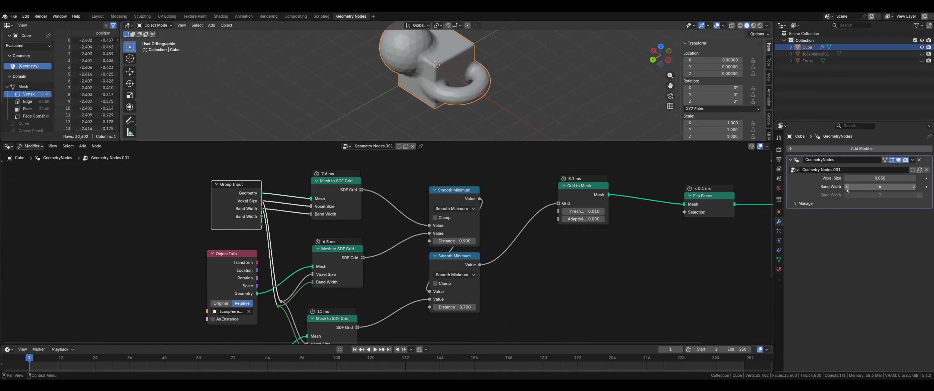
click(847, 188)
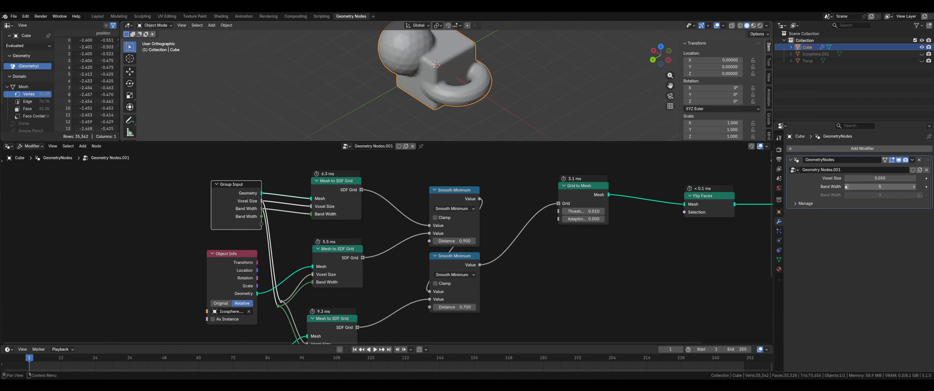
click(847, 188)
Step: Raise the modifier's Band Width to 18 and enlarge the 3D viewport to show the whole mesh
drag(911, 186, 933, 185)
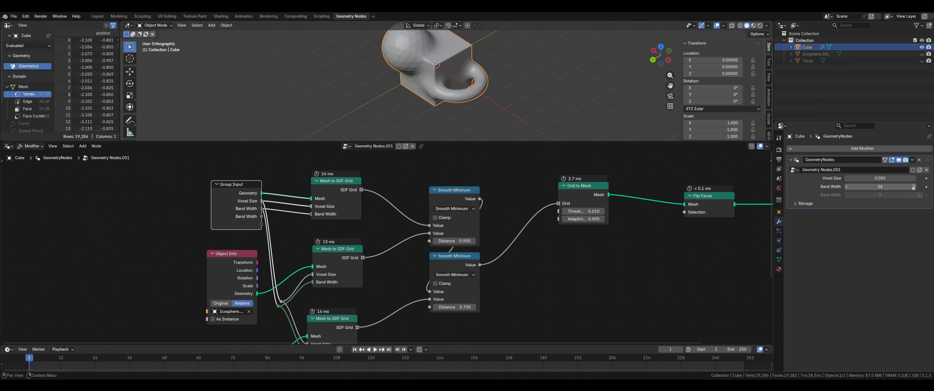
click(912, 188)
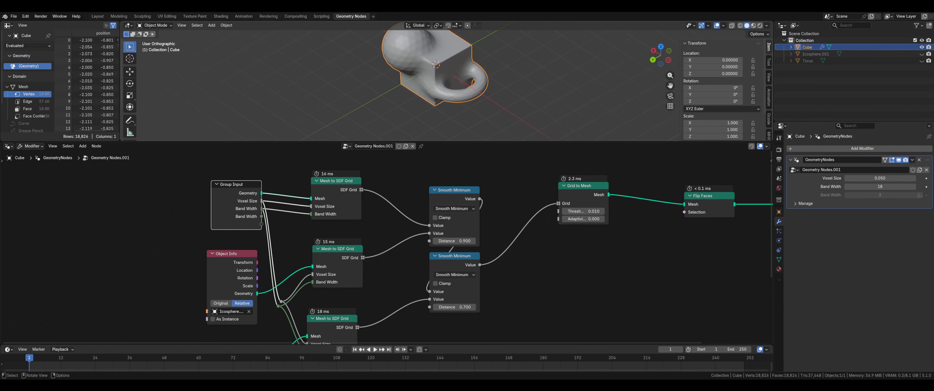
drag(528, 141, 528, 183)
shift+middle_drag(547, 103, 546, 127)
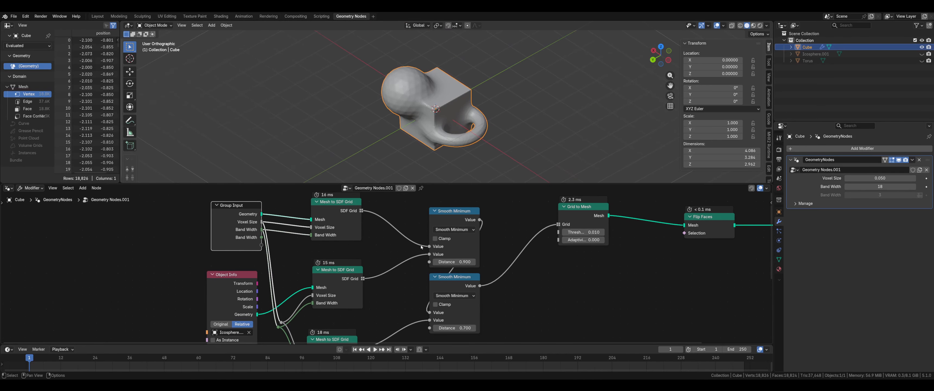
Step: Insert a Math node between the cube's Mesh to SDF Grid node and the first Smooth Minimum node
middle_drag(420, 245, 428, 260)
middle_drag(508, 222, 508, 231)
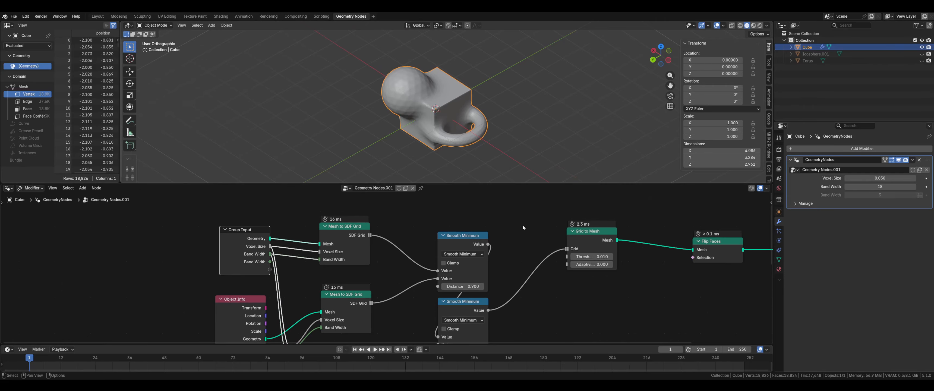
key(F3)
text(math)
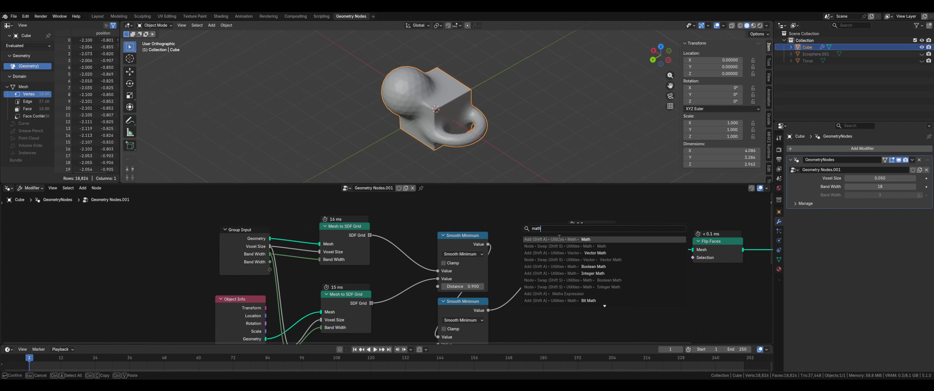
click(558, 239)
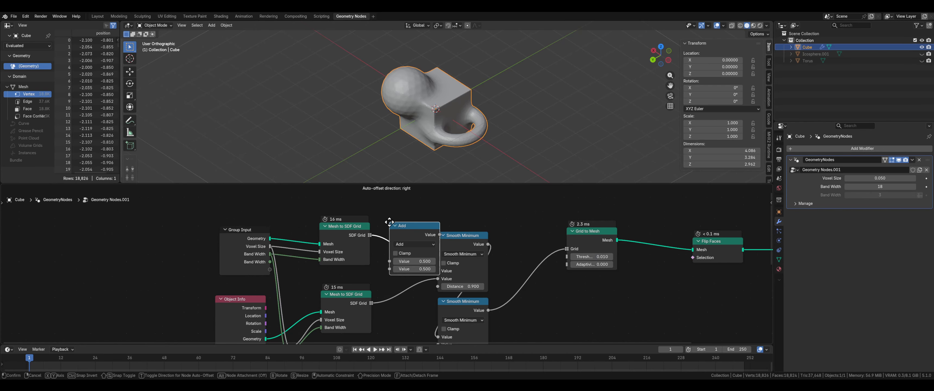
click(416, 253)
Step: Set the inserted Math node to Multiply with a value of -1 and inspect the mesh
click(410, 242)
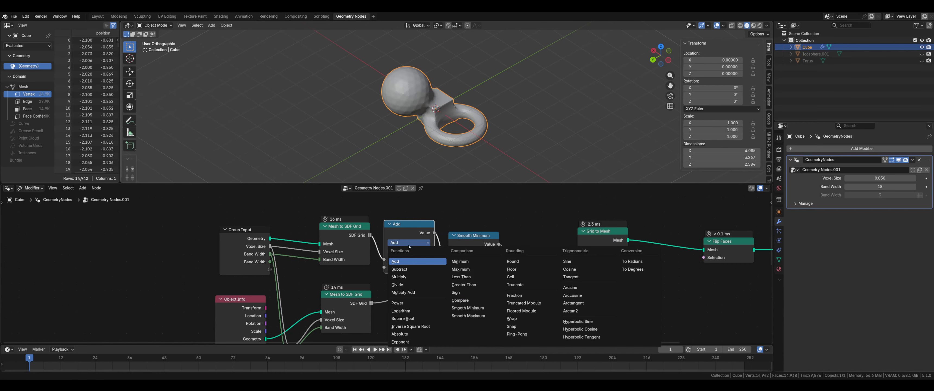
click(410, 277)
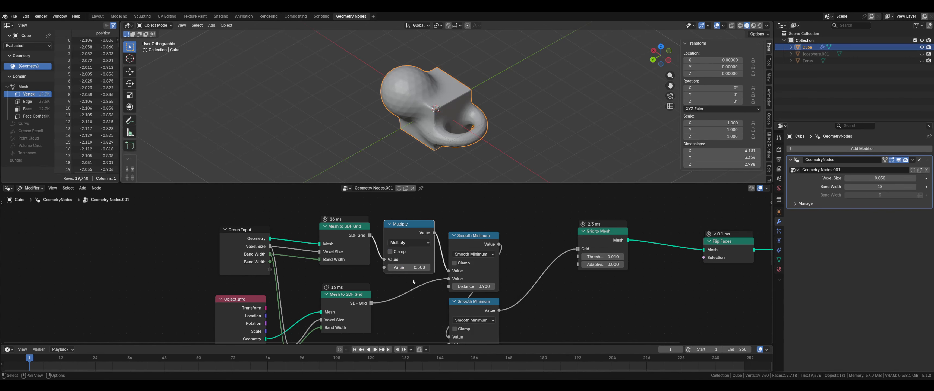
click(410, 269)
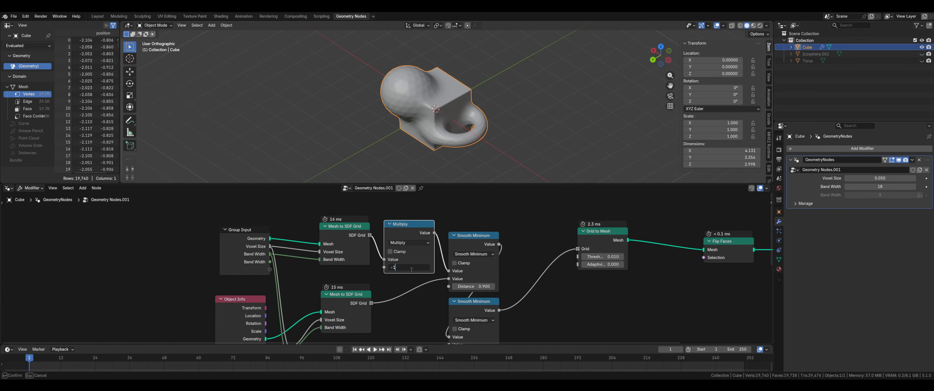
text(-1)
key(Return)
middle_drag(569, 109, 560, 88)
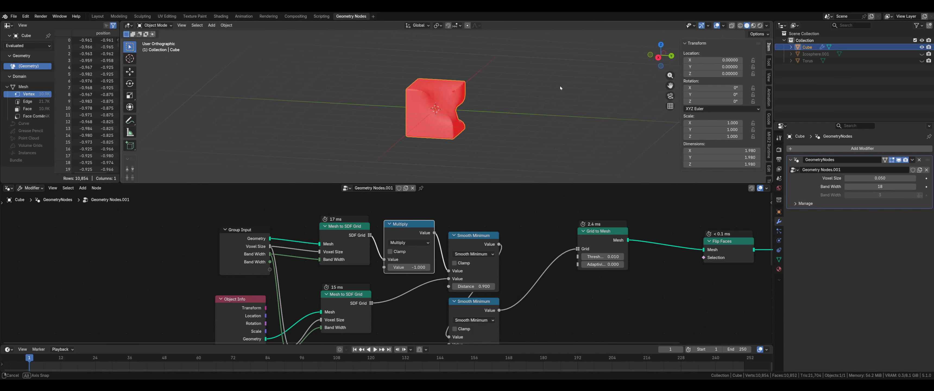
Step: Mute the Flip Faces node and set the modifier's Band Width to 20
click(732, 252)
key(m)
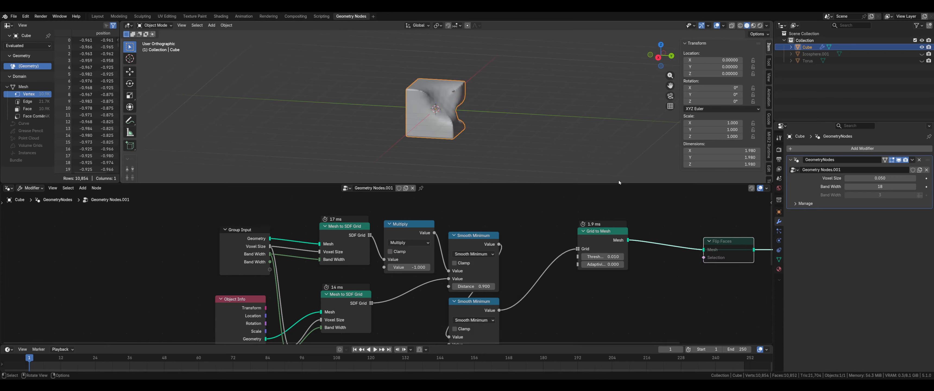
middle_drag(386, 74, 405, 96)
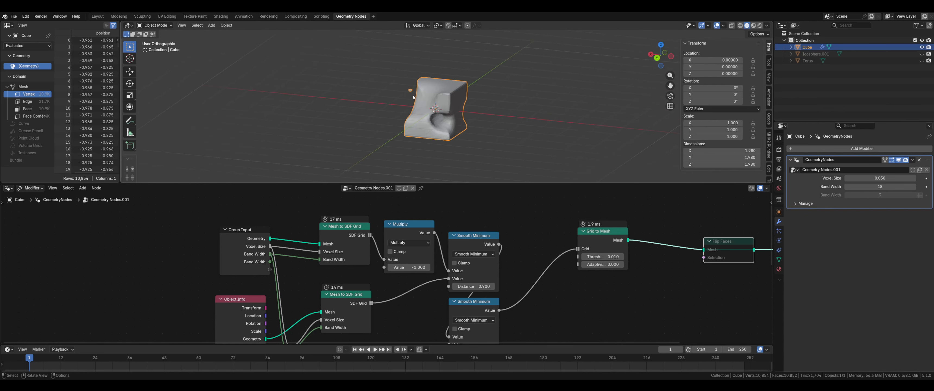
click(913, 187)
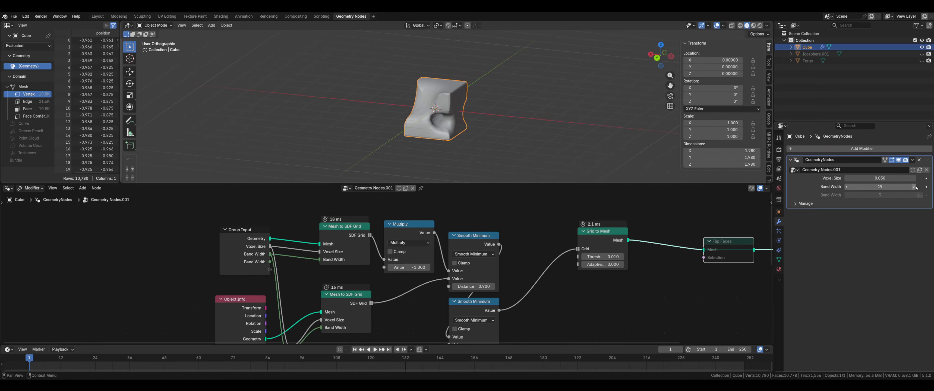
click(913, 187)
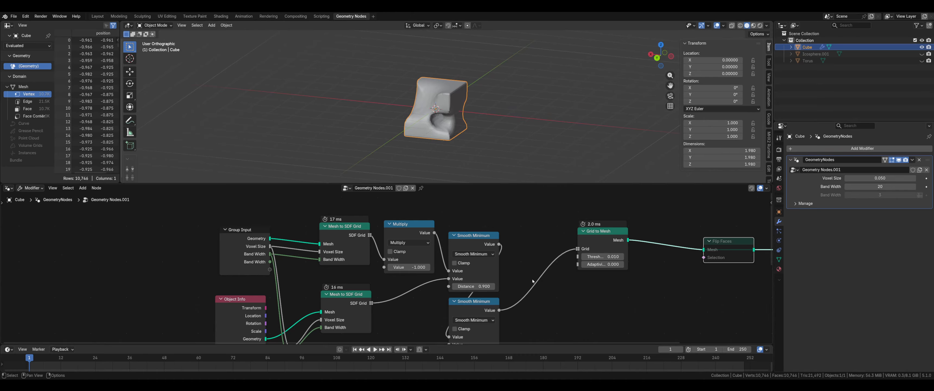
Step: Set the Distance of both Smooth Minimum nodes to 0.1 for sharper cuts
middle_drag(527, 265, 532, 261)
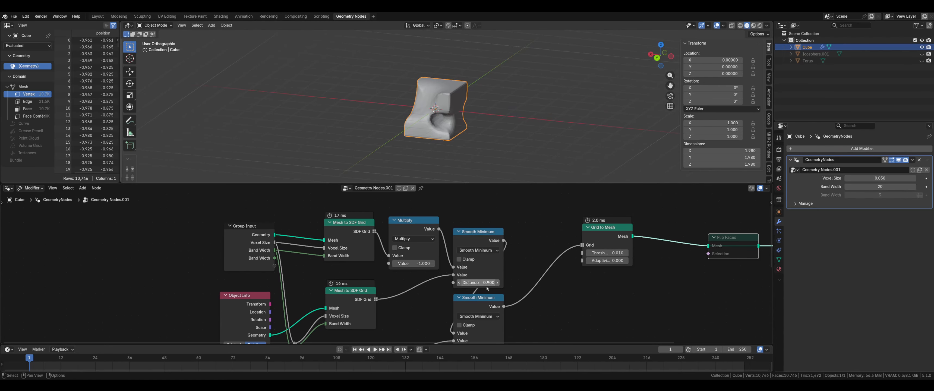
click(459, 283)
click(459, 283)
click(459, 283)
click(459, 283)
click(459, 283)
click(458, 283)
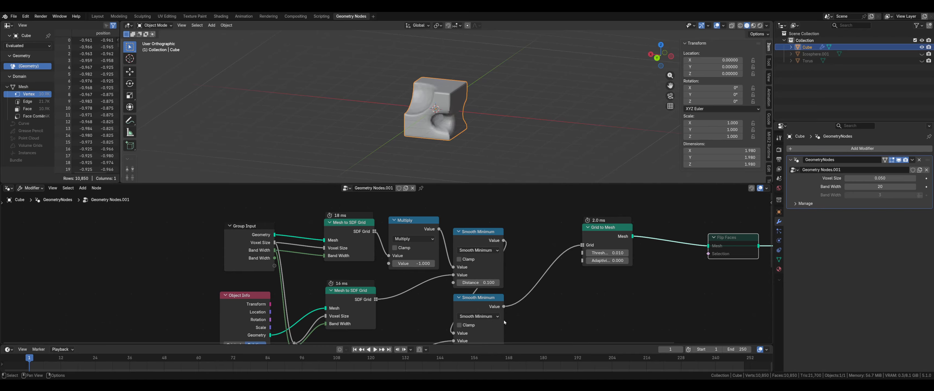
middle_drag(538, 323, 539, 248)
drag(461, 274, 451, 274)
middle_drag(564, 260, 556, 324)
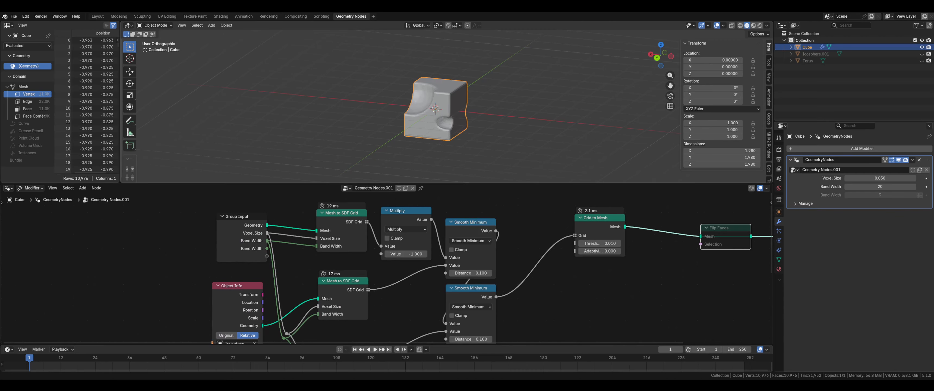
Step: Duplicate the Multiply node onto the link between the icosphere's Mesh to SDF Grid node and the first Smooth Minimum node
click(409, 211)
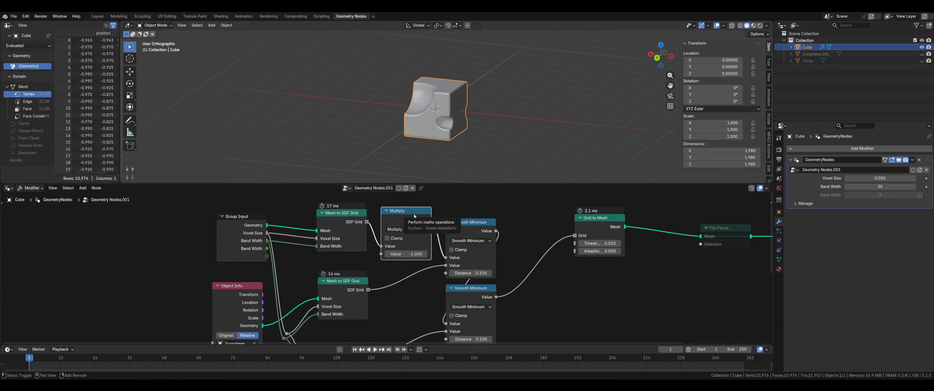
key(shift+d)
click(415, 276)
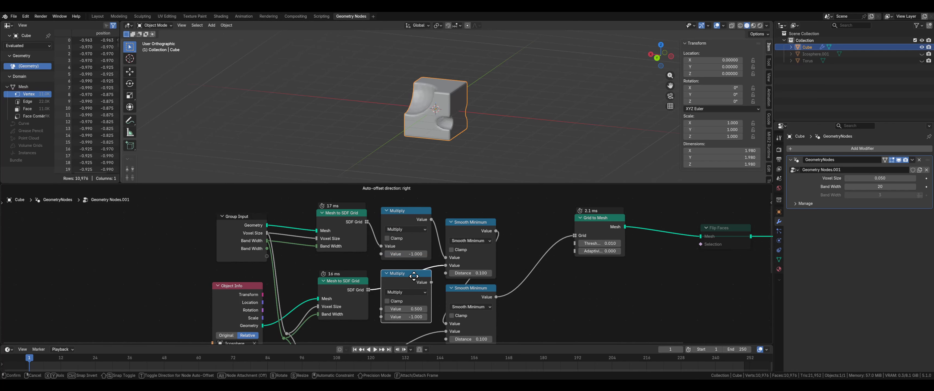
middle_drag(434, 120, 472, 122)
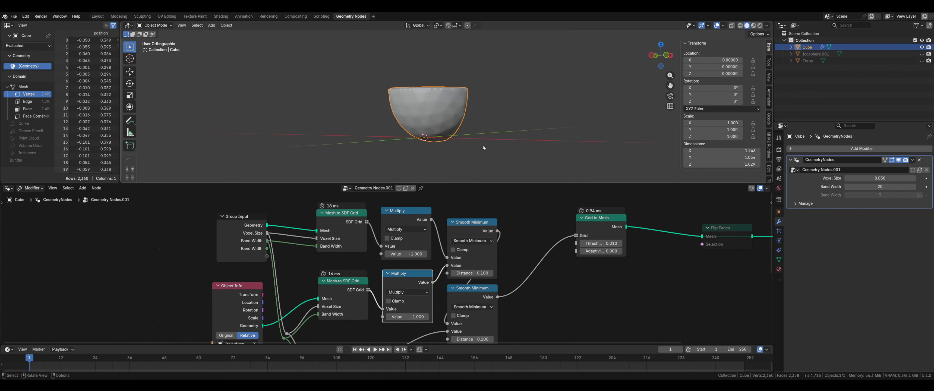
Step: Raise the first Smooth Minimum node's Distance to 1 and inspect the intersected shape
mouse_move(526, 306)
middle_down()
mouse_move(526, 254)
mouse_move(525, 296)
middle_up()
middle_drag(478, 107, 505, 93)
click(491, 263)
click(490, 264)
click(491, 263)
click(490, 263)
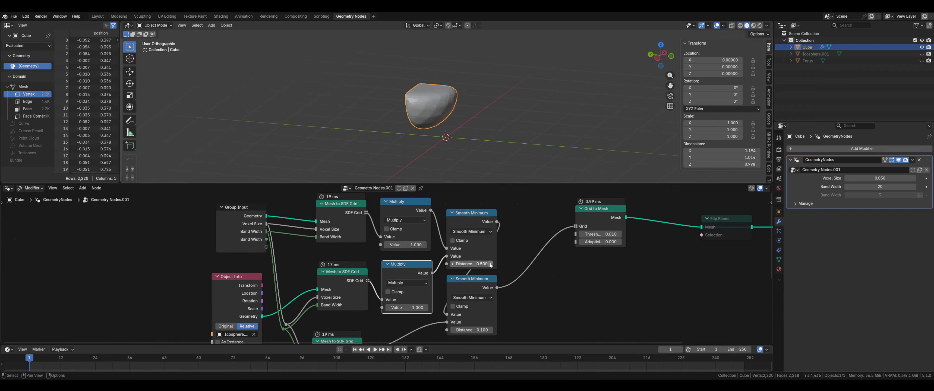
click(490, 263)
click(490, 264)
click(491, 263)
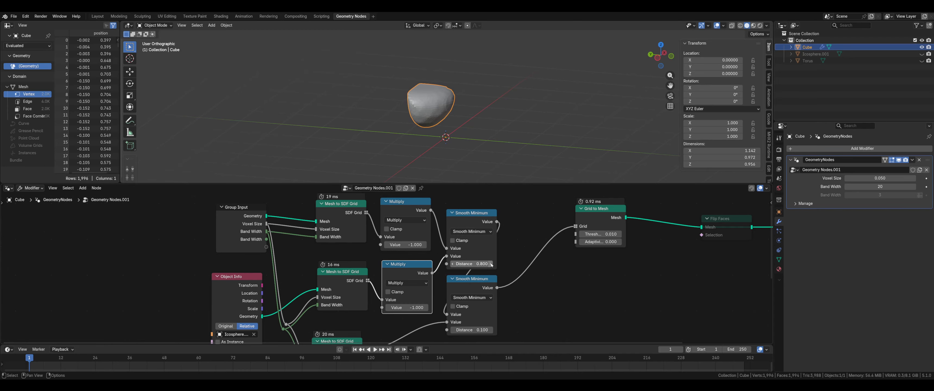
click(491, 264)
click(490, 264)
mouse_move(497, 113)
middle_down()
mouse_move(499, 105)
mouse_move(490, 123)
middle_up()
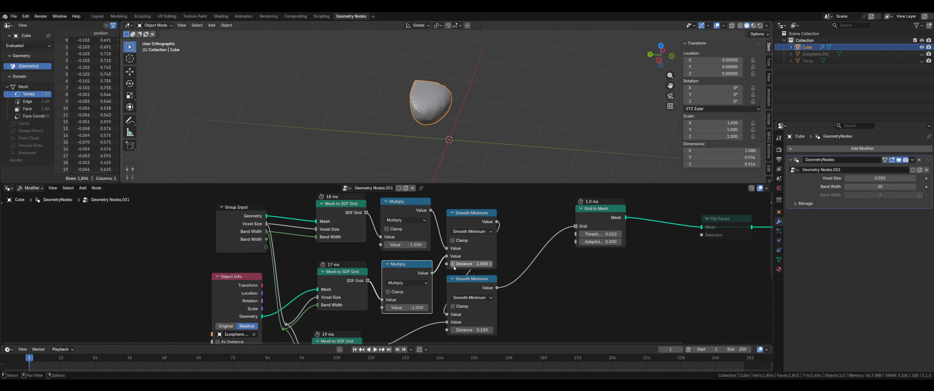
Step: Reduce the first Smooth Minimum node's Distance to 0 and inspect the intersected shape from the side
drag(454, 267, 418, 266)
middle_drag(494, 136, 465, 121)
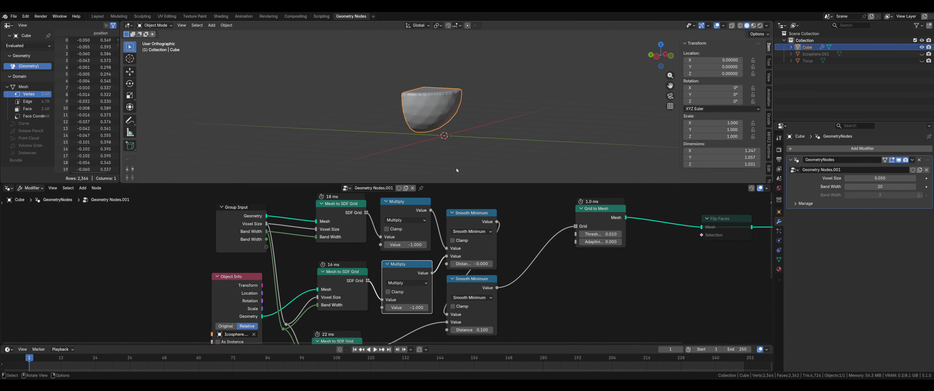